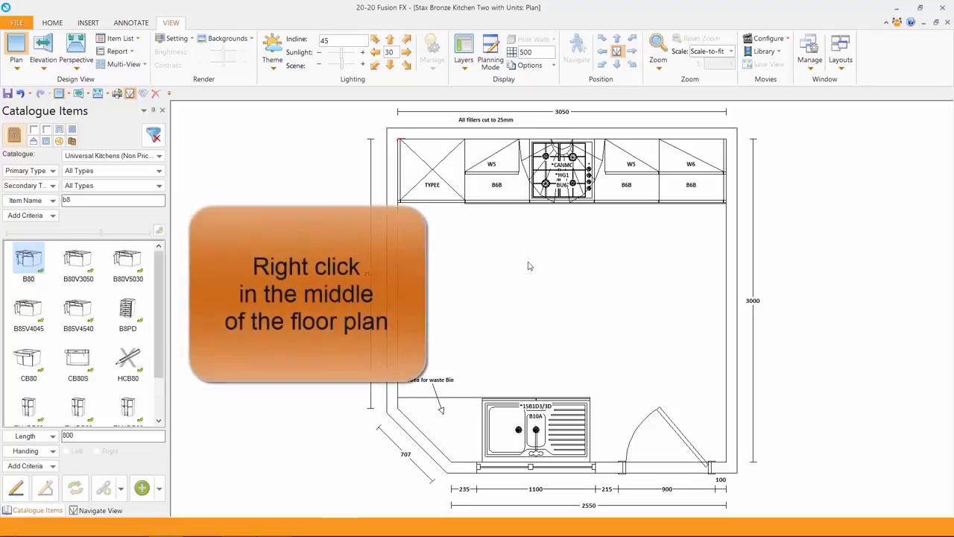
Step: Switch back and forth between the floor plan and the design's item list, finishing on the plan
{"action": "right_click", "coordinate": [530, 264]}
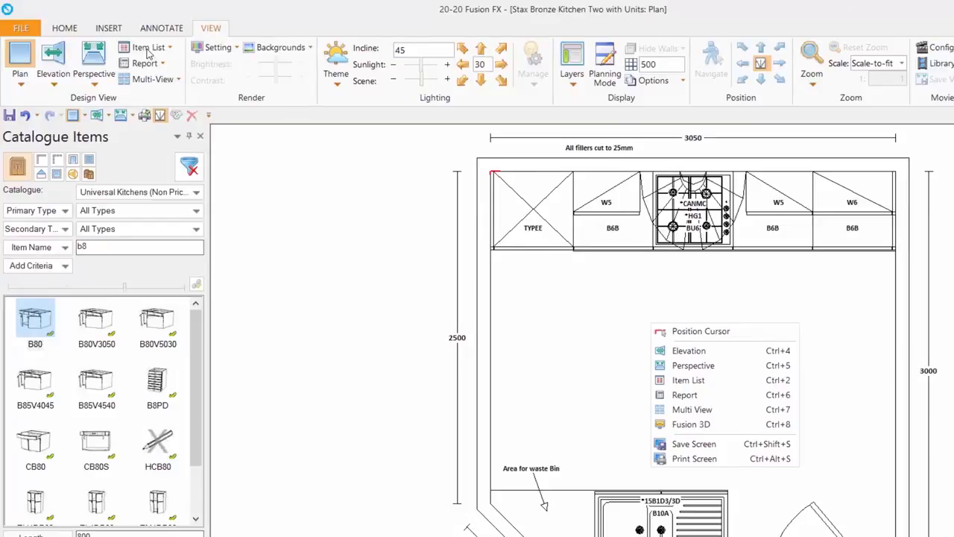
{"action": "left_click", "coordinate": [148, 47]}
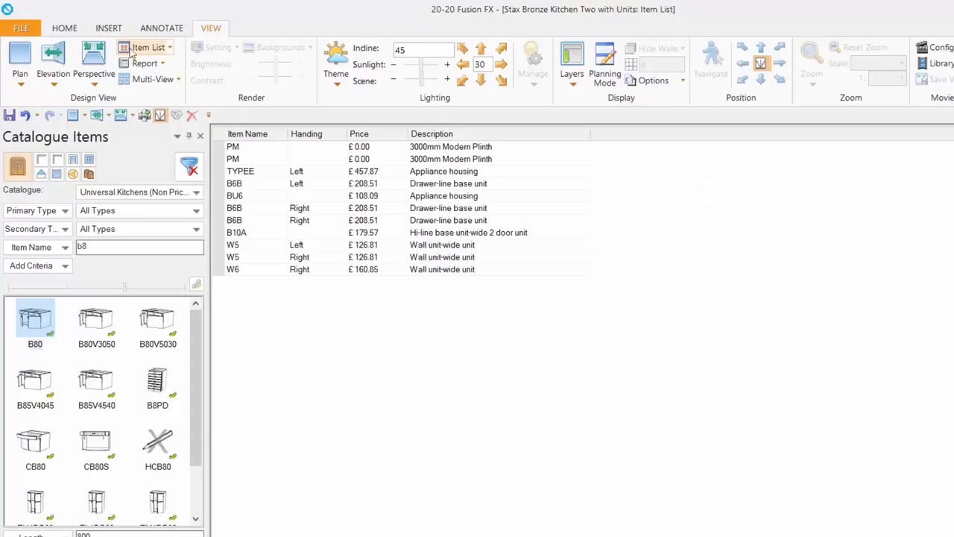
{"action": "left_click", "coordinate": [22, 58]}
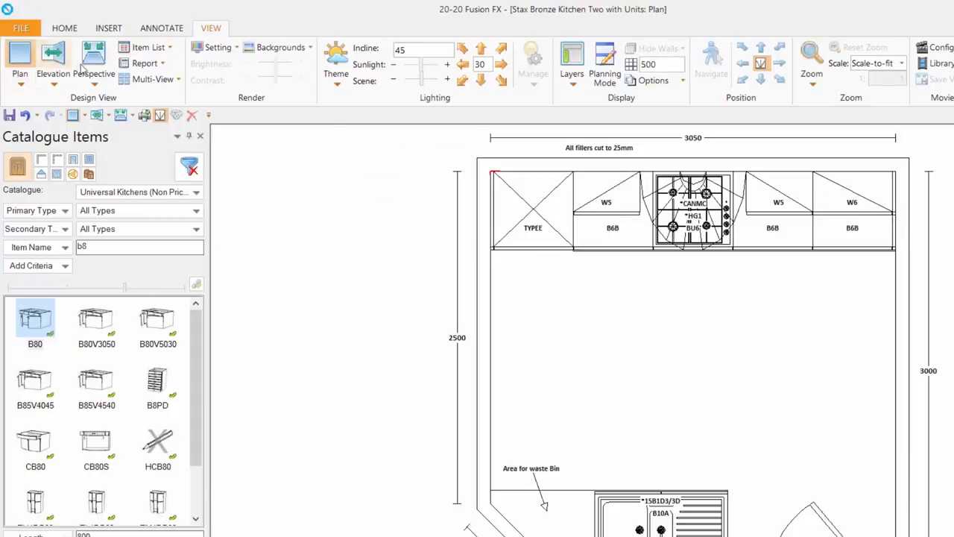
{"action": "left_click", "coordinate": [147, 49]}
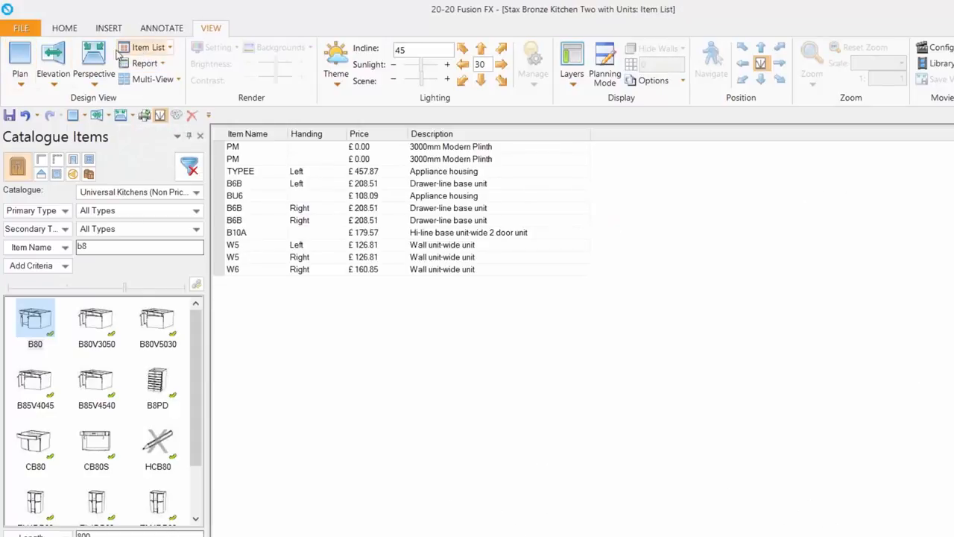
{"action": "left_click", "coordinate": [19, 57]}
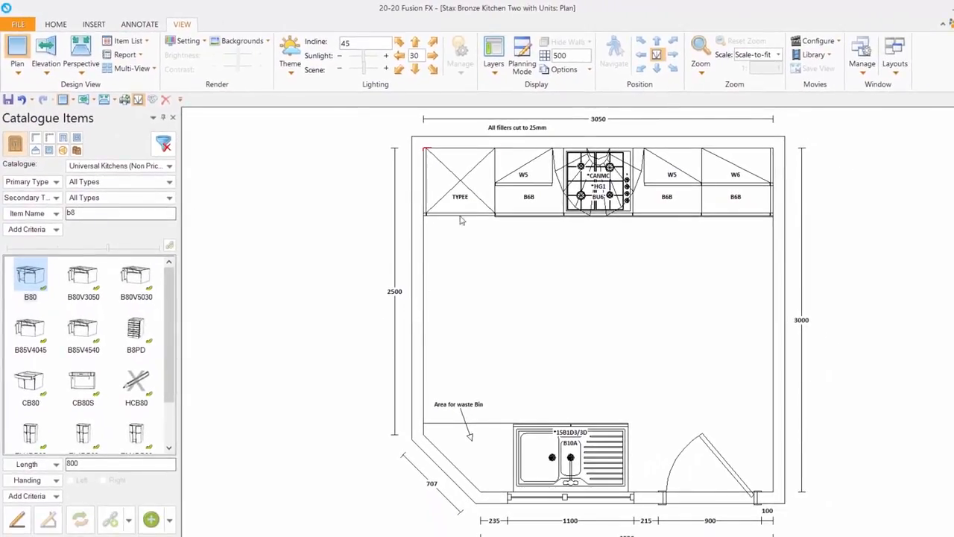
Step: Select the TYPEE appliance housing on the plan and show the selection in the item list
{"action": "left_click", "coordinate": [458, 165]}
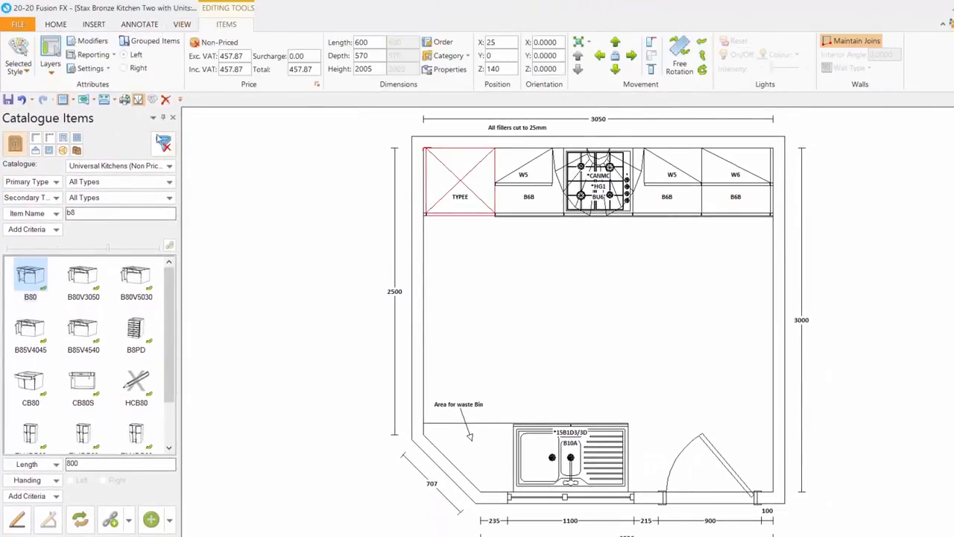
{"action": "left_click", "coordinate": [182, 25]}
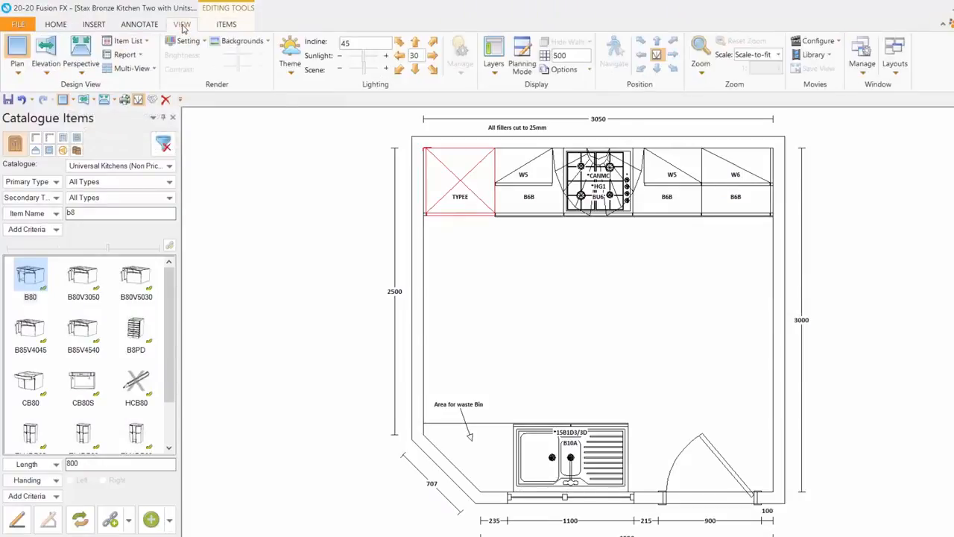
{"action": "left_click", "coordinate": [121, 42]}
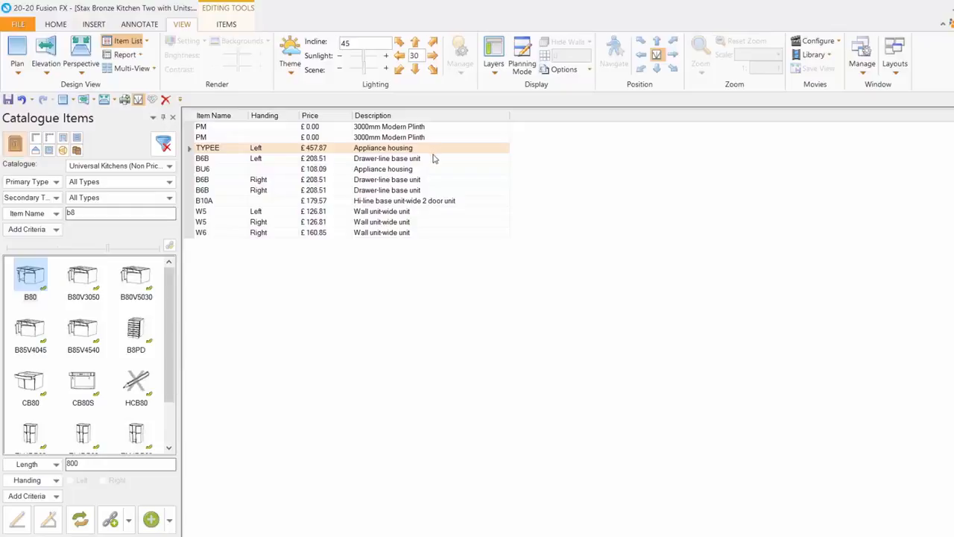
Step: Select the first right-handed B6B drawer-line base unit in the item list and locate it on the plan
{"action": "left_click", "coordinate": [385, 181]}
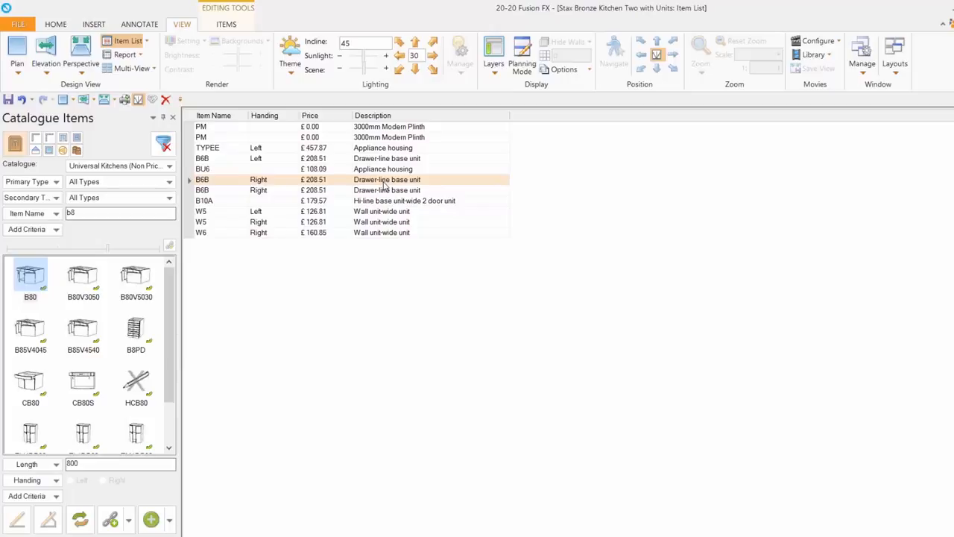
{"action": "key", "text": "ctrl+3"}
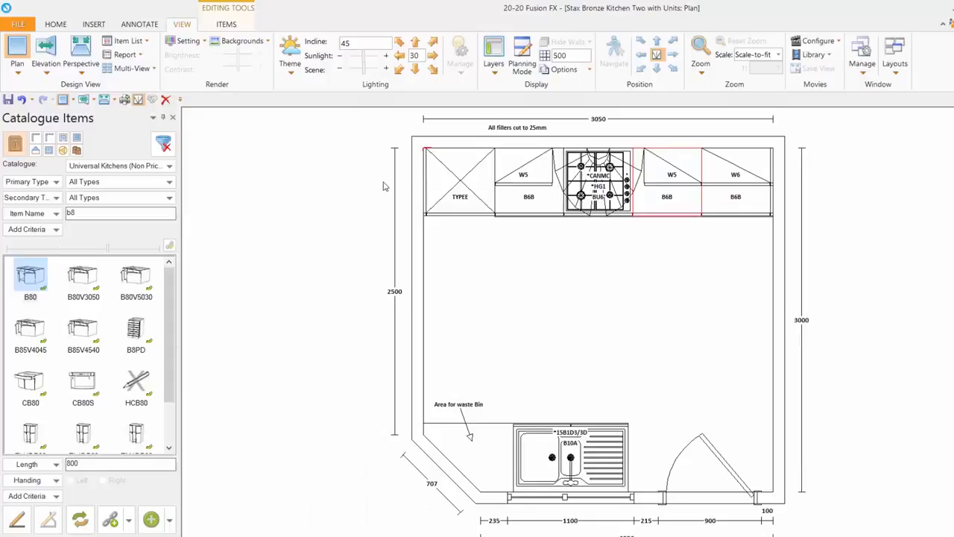
Step: Select the left-handed W5 wall unit with the B6B base unit and worktop below it on the plan, and show them in the item list
{"action": "left_click", "coordinate": [535, 279]}
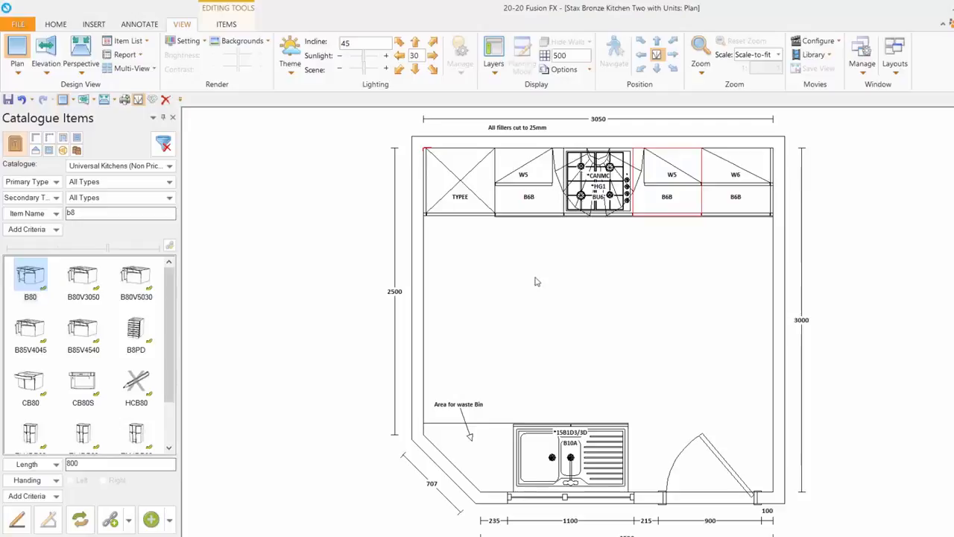
{"action": "left_click", "coordinate": [507, 162]}
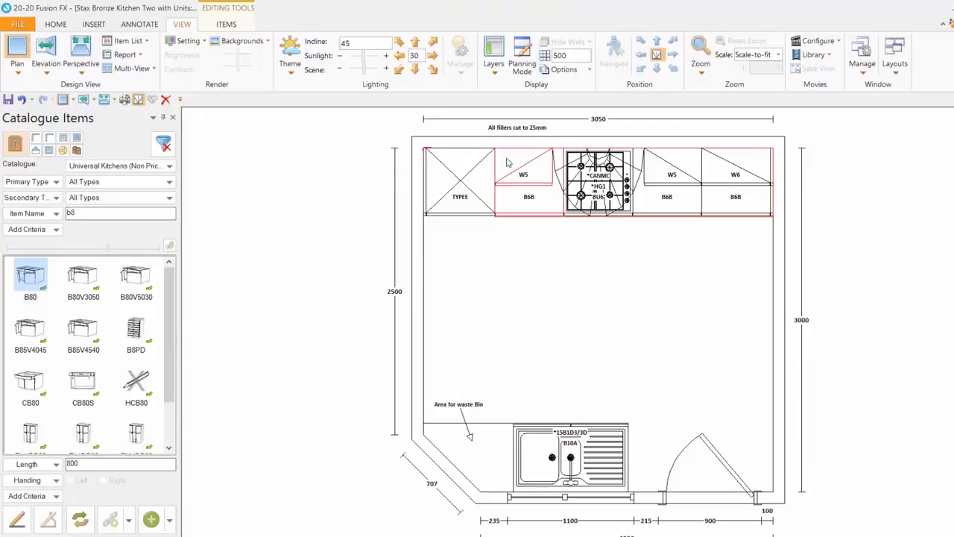
{"action": "key", "text": "ctrl+2"}
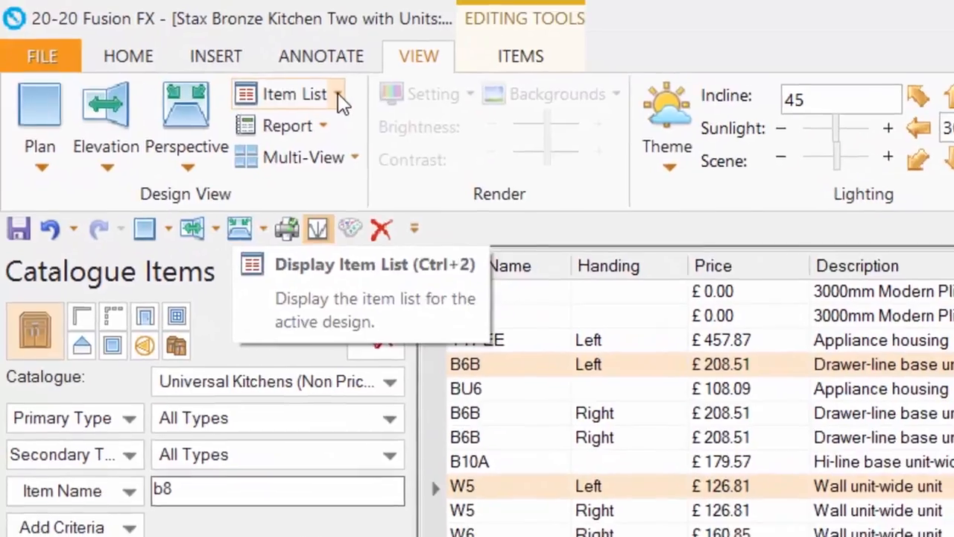
Step: Include graphic items in the item list display
{"action": "left_click", "coordinate": [214, 62]}
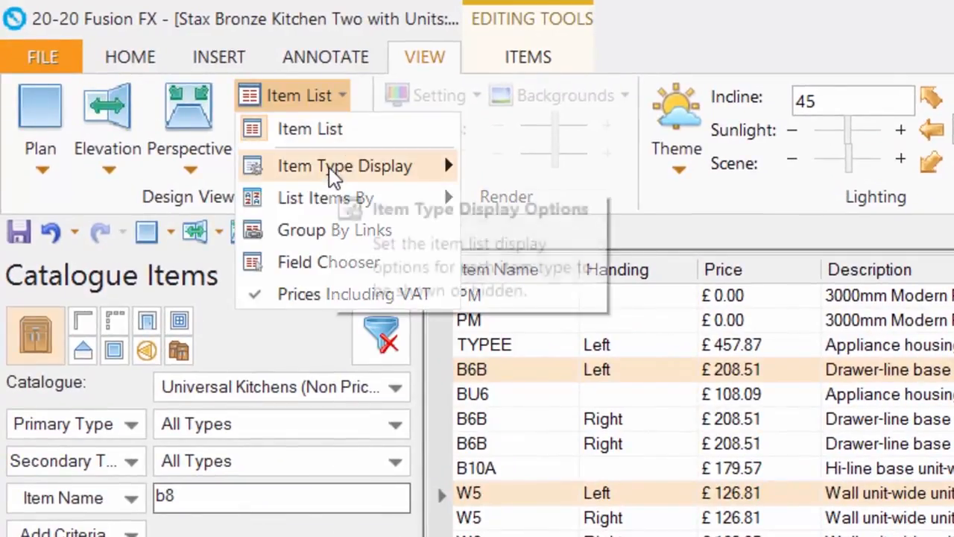
{"action": "mouse_move", "coordinate": [333, 174]}
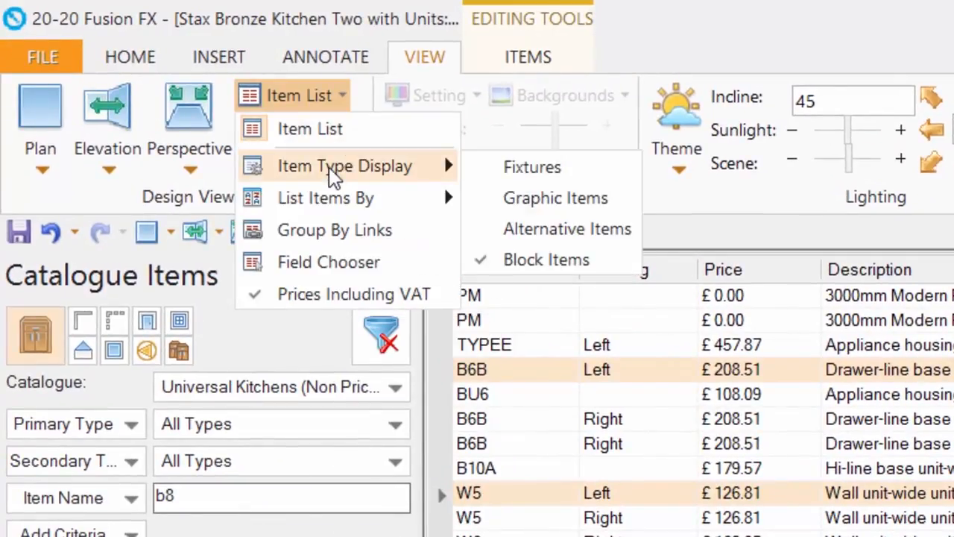
{"action": "left_click", "coordinate": [544, 201]}
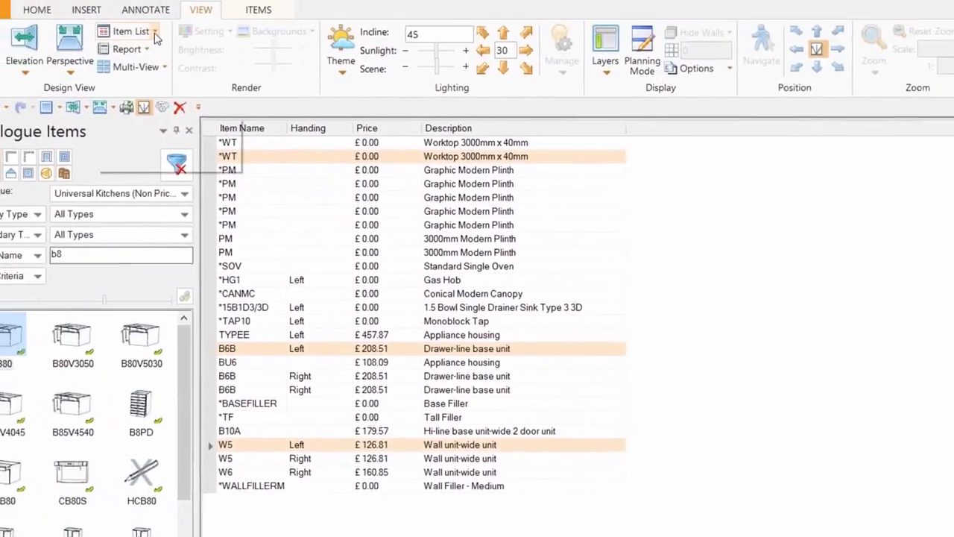
Step: Hide the graphic items from the item list again
{"action": "left_click", "coordinate": [188, 53]}
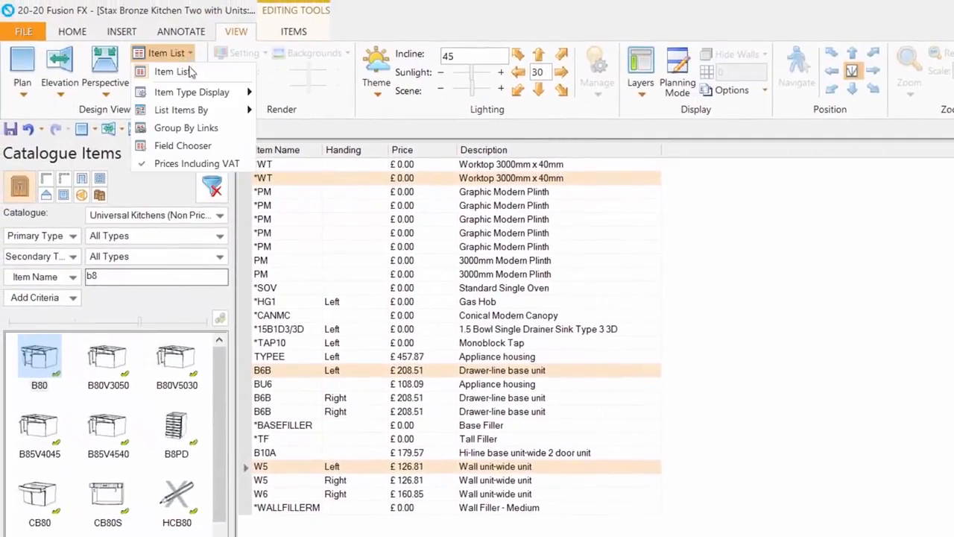
{"action": "mouse_move", "coordinate": [196, 102]}
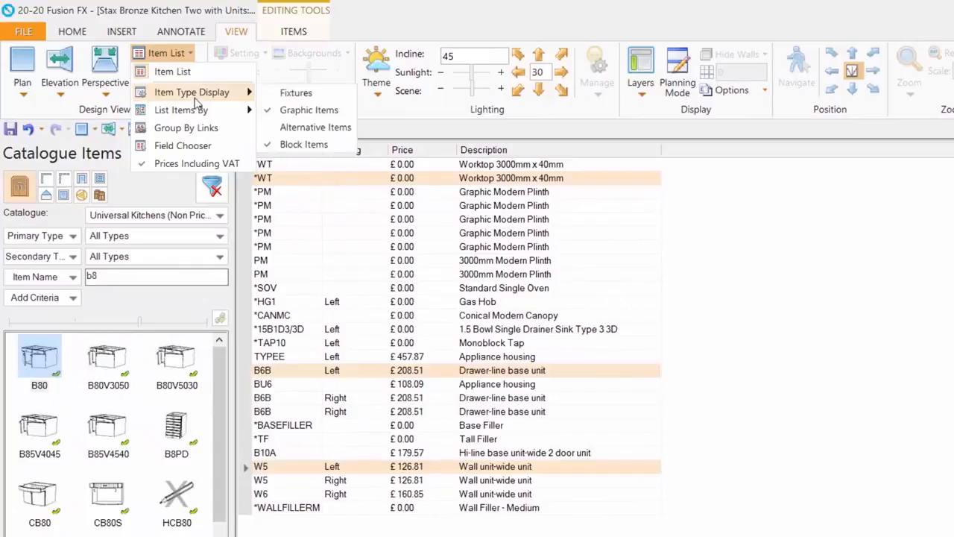
{"action": "left_click", "coordinate": [291, 112]}
Step: Include fixtures such as walls, floor, door and window in the item list display
{"action": "left_click", "coordinate": [166, 53]}
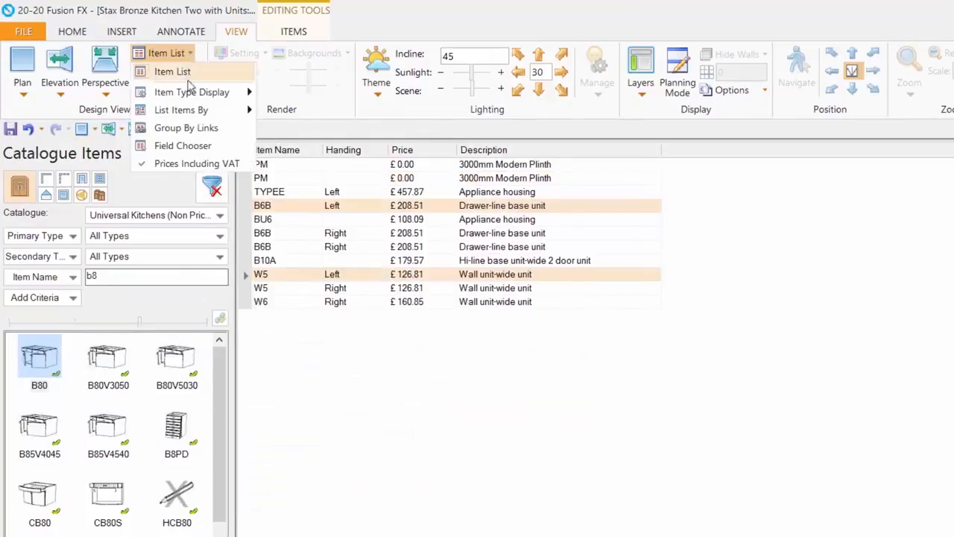
{"action": "mouse_move", "coordinate": [192, 95]}
{"action": "left_click", "coordinate": [291, 106]}
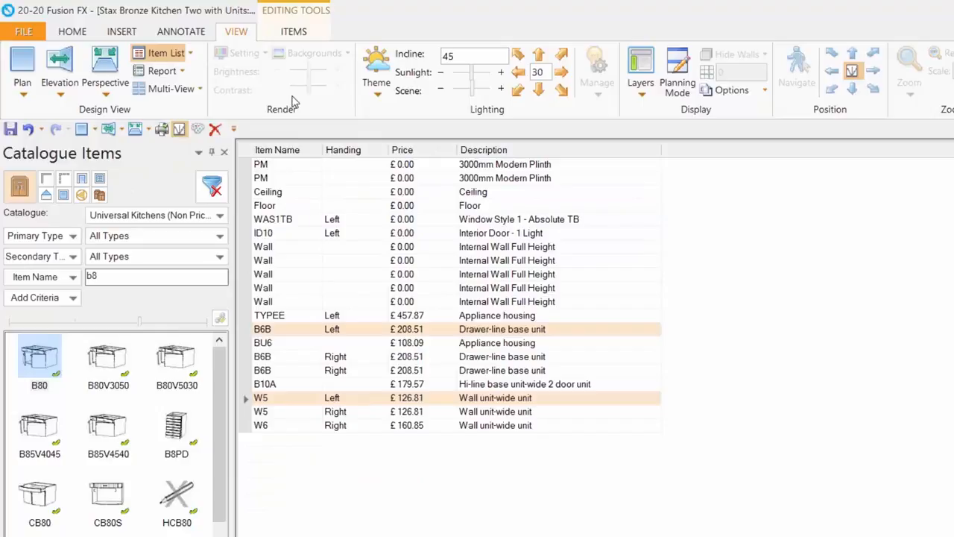
Step: Check the item type display options, select the Ceiling entry in the item list and try to delete it
{"action": "left_click", "coordinate": [166, 53]}
{"action": "mouse_move", "coordinate": [196, 92]}
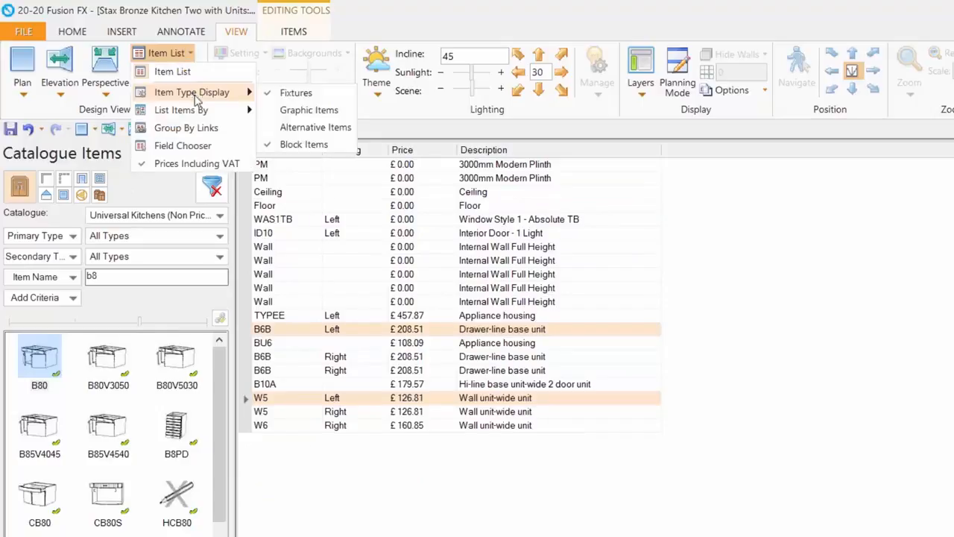
{"action": "left_click", "coordinate": [471, 193]}
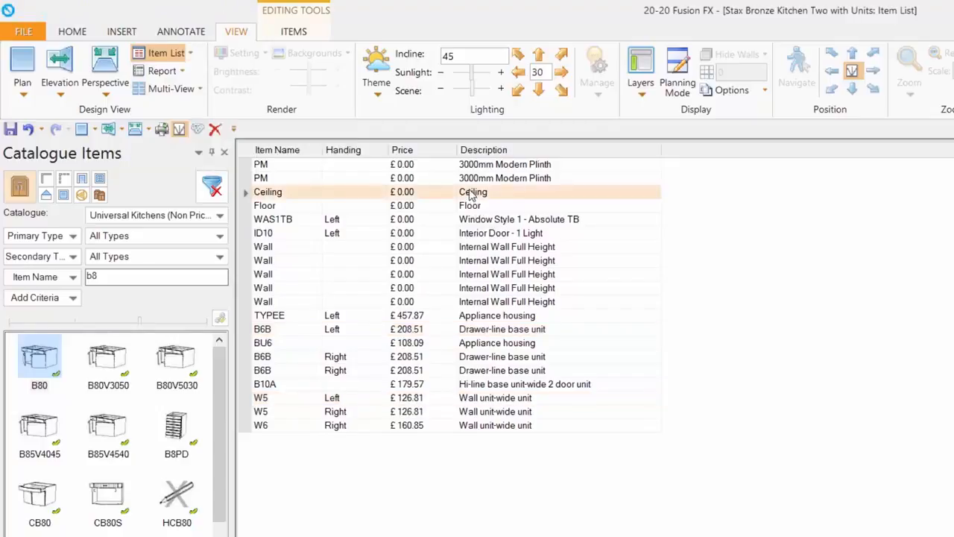
{"action": "key", "text": "Delete"}
Step: Open the field chooser for the item list and place it beside the listed columns
{"action": "left_click", "coordinate": [190, 53]}
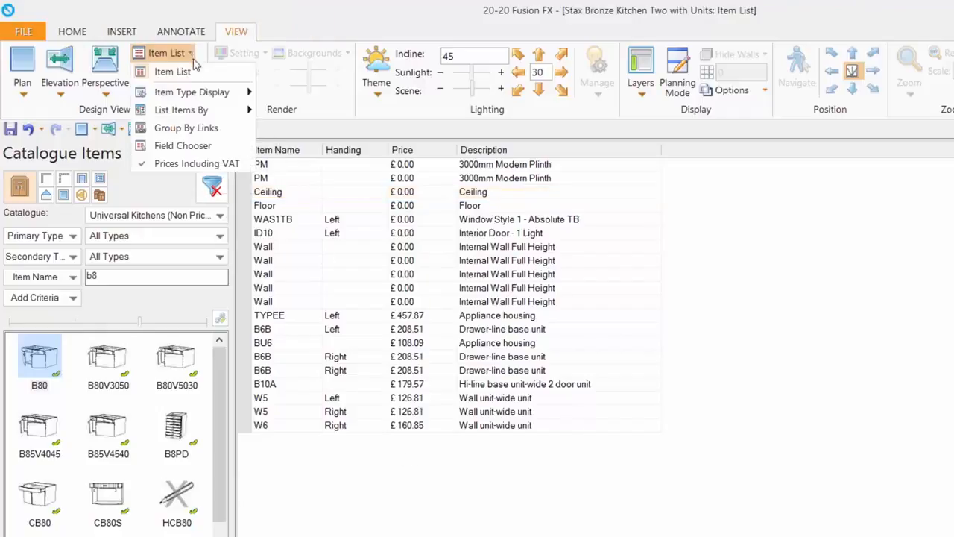
{"action": "left_click", "coordinate": [202, 146]}
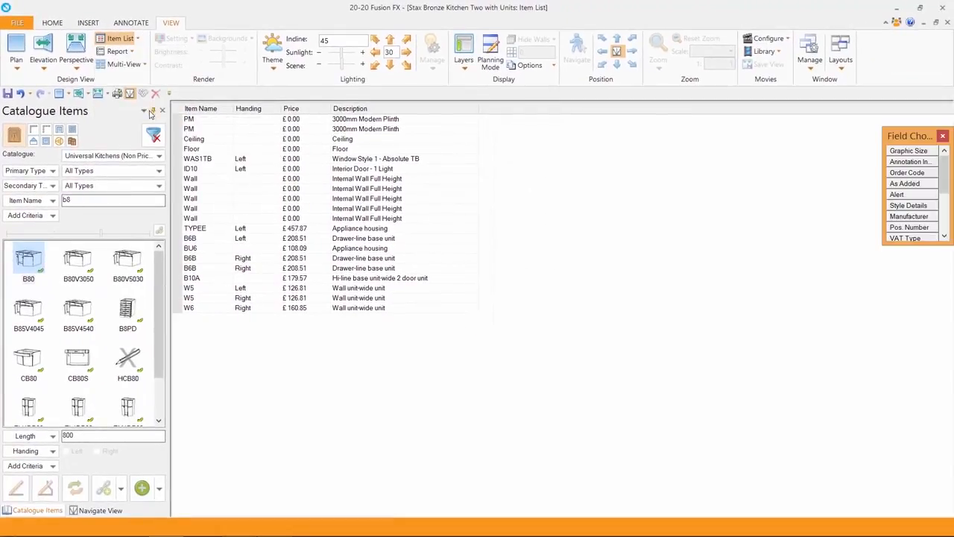
{"action": "left_click_drag", "start_coordinate": [922, 140], "coordinate": [504, 138]}
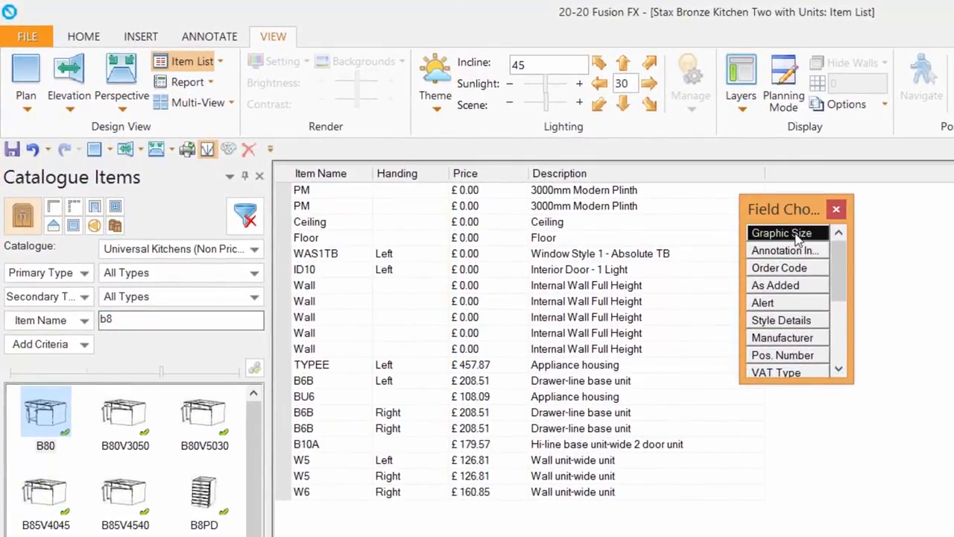
Step: Add the Graphic Size field between the Handing and Price columns and widen it to show the full dimensions
{"action": "left_click_drag", "start_coordinate": [793, 237], "coordinate": [448, 178]}
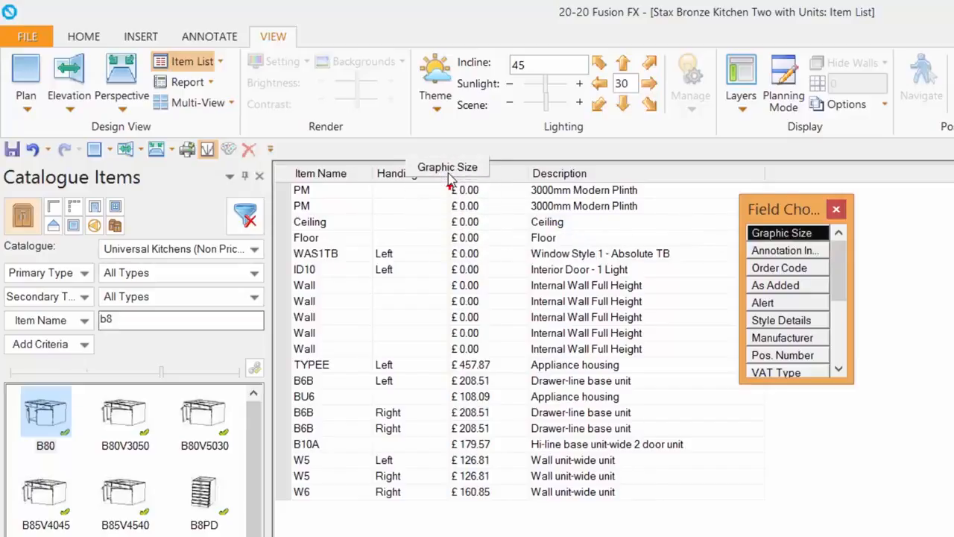
{"action": "left_click_drag", "start_coordinate": [449, 181], "coordinate": [450, 179]}
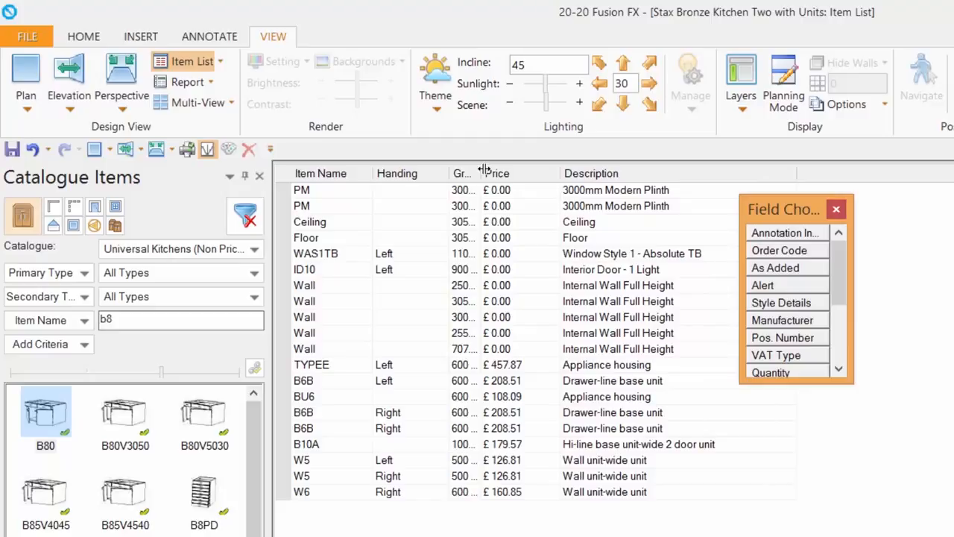
{"action": "left_click_drag", "start_coordinate": [485, 170], "coordinate": [644, 189]}
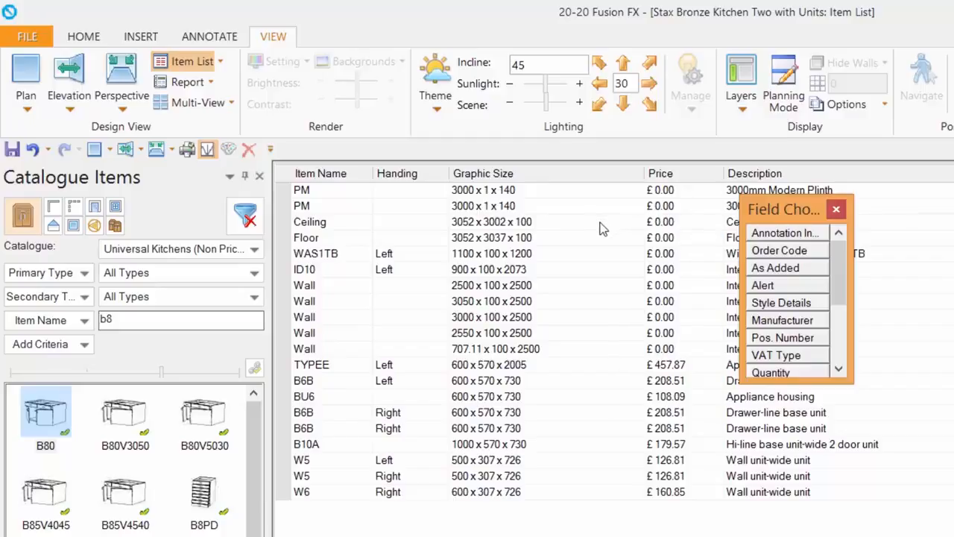
Step: Set the depth of the TYPEE appliance housing to 300 from the item list and view the change on the plan
{"action": "left_click", "coordinate": [502, 370]}
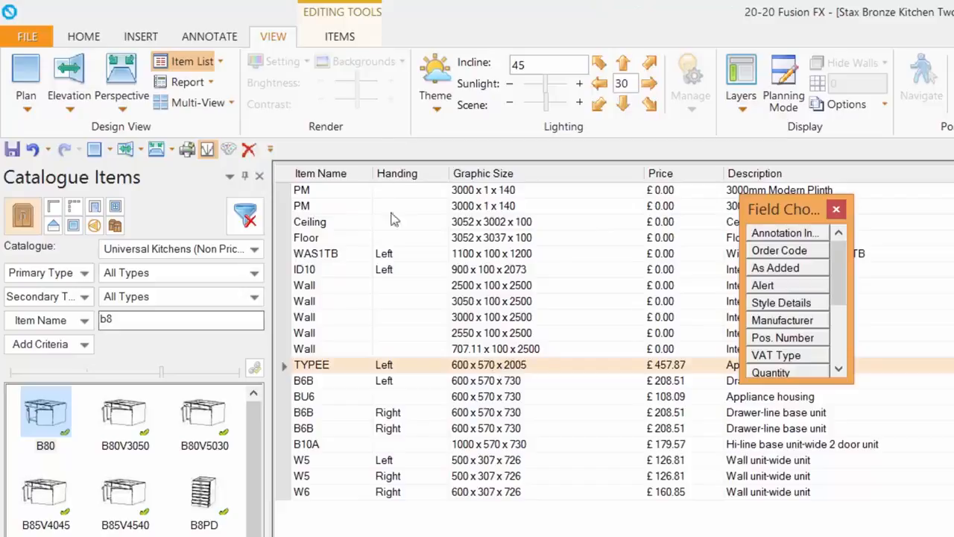
{"action": "left_click", "coordinate": [357, 39]}
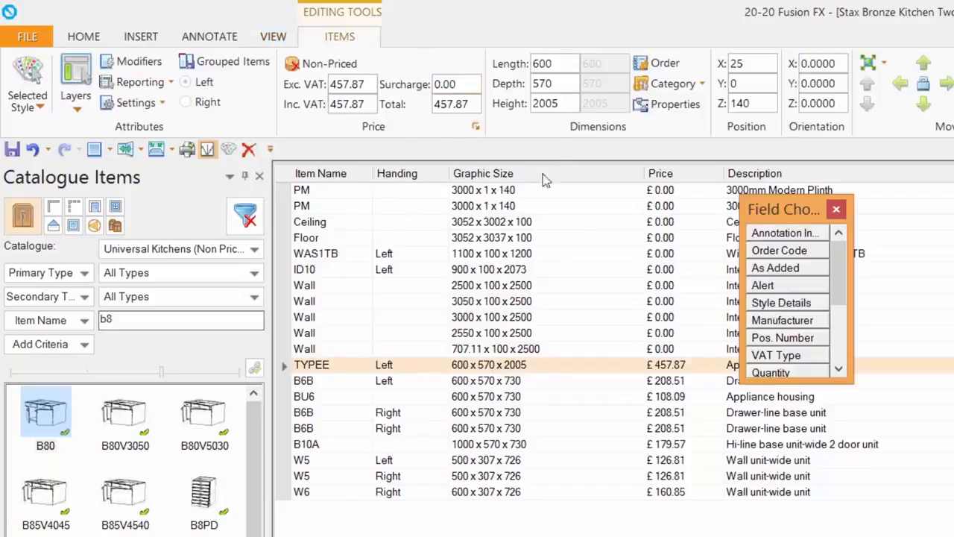
{"action": "double_click", "coordinate": [566, 84]}
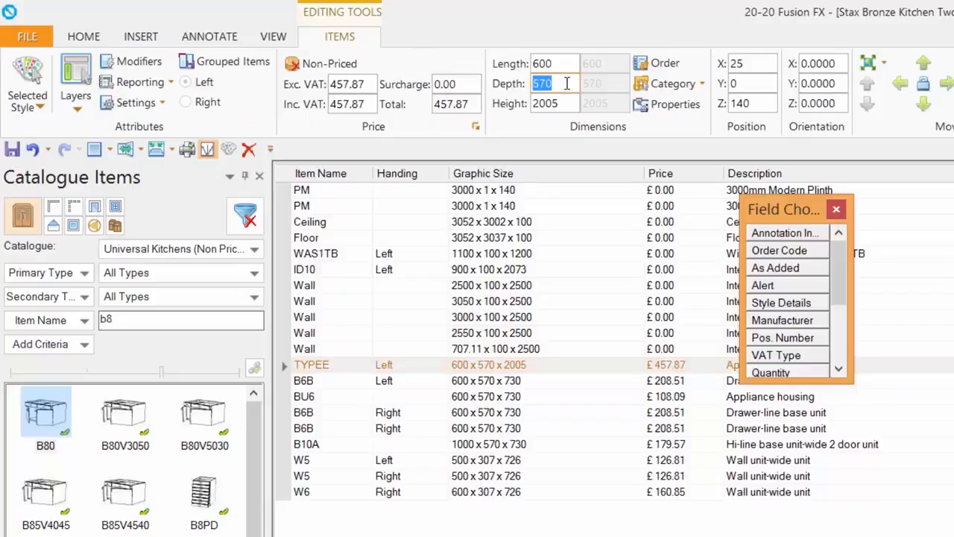
{"action": "type", "text": "300"}
{"action": "key", "text": "Return"}
{"action": "left_click", "coordinate": [499, 366]}
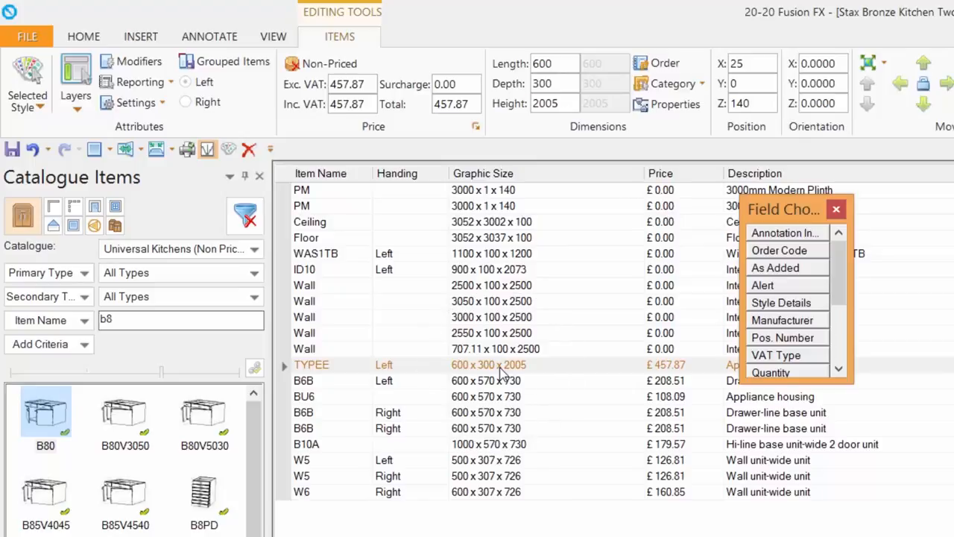
{"action": "key", "text": "ctrl+3"}
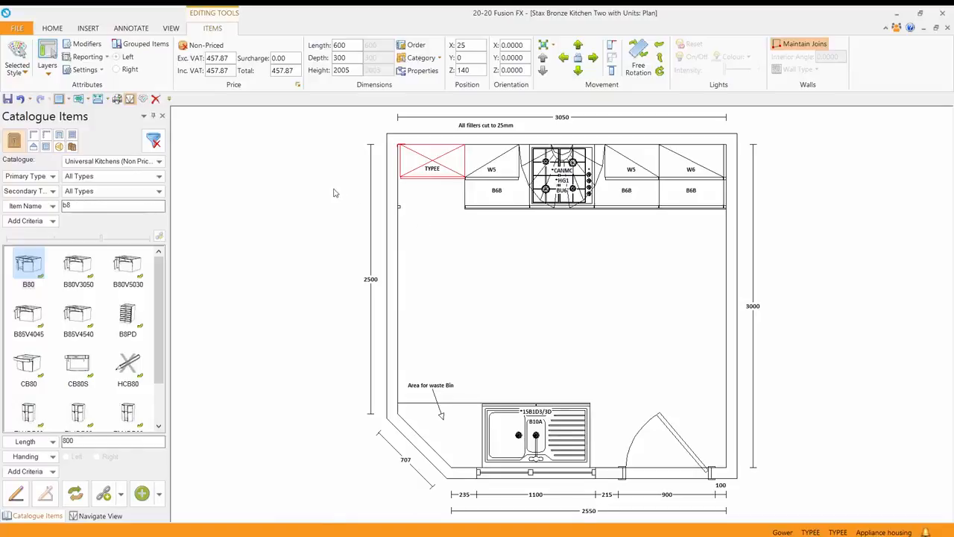
Step: Undo the depth change to the TYPEE housing and return to the item list
{"action": "key", "text": "ctrl+z"}
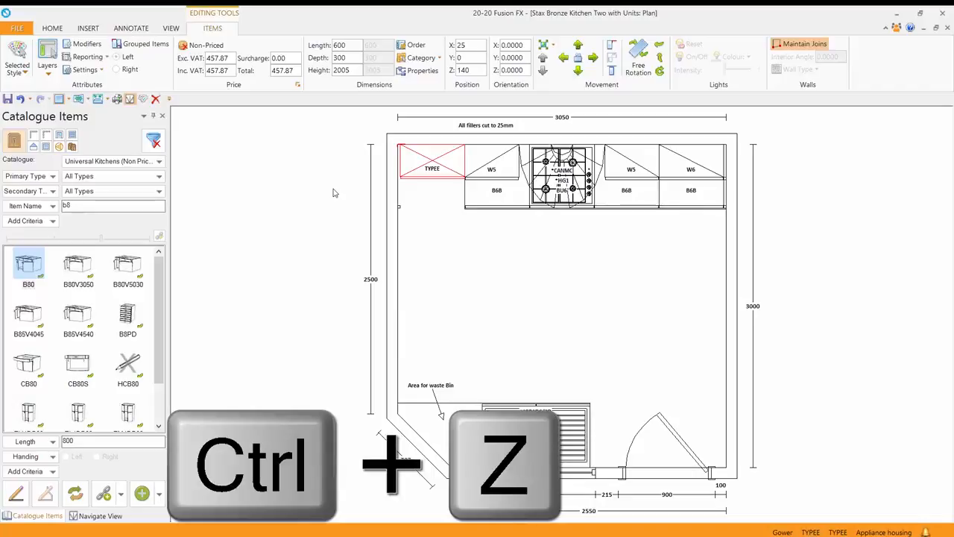
{"action": "key", "text": "ctrl+z"}
{"action": "key", "text": "ctrl+z"}
{"action": "key", "text": "ctrl+z"}
{"action": "key", "text": "ctrl+2"}
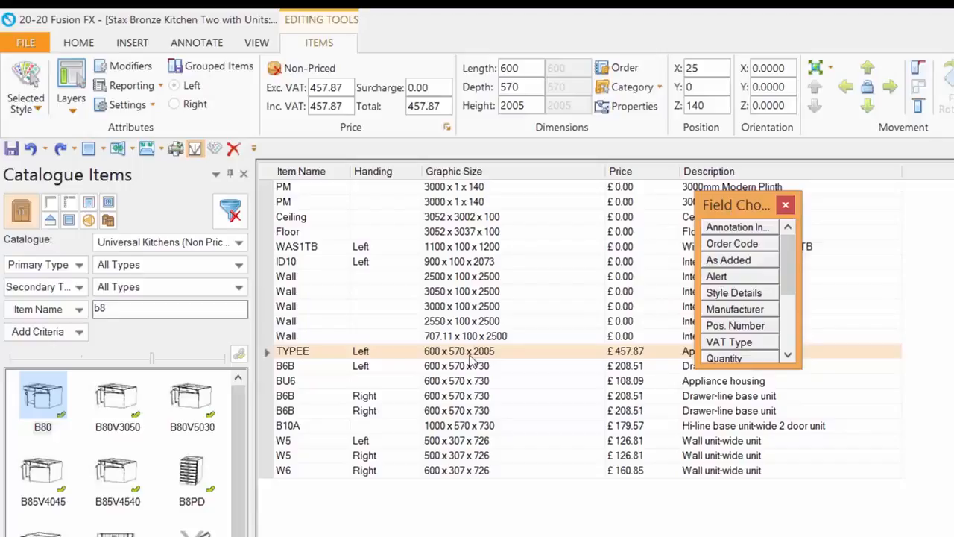
Step: Add the Quantity field to the item list between the Handing and Graphic Size columns
{"action": "key", "text": "Escape"}
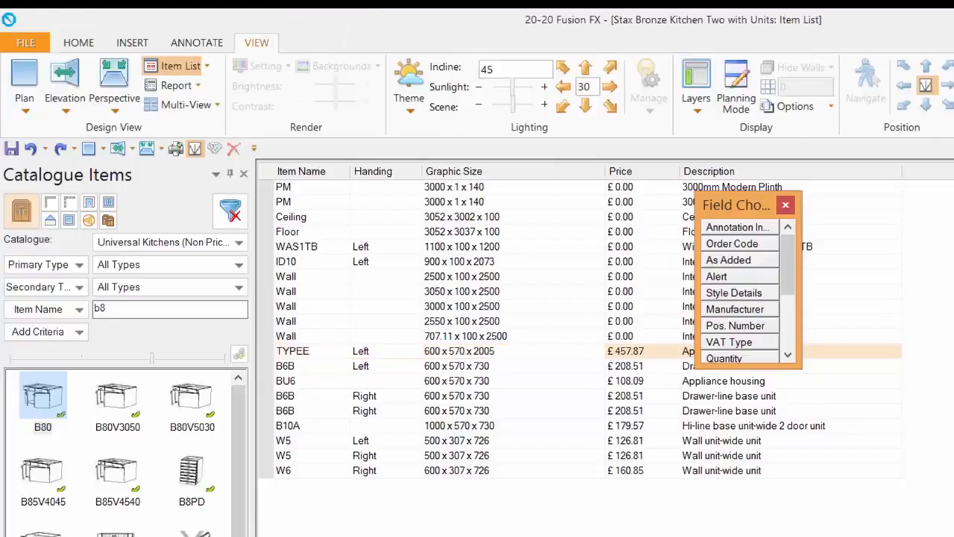
{"action": "left_click_drag", "start_coordinate": [788, 255], "coordinate": [788, 303]}
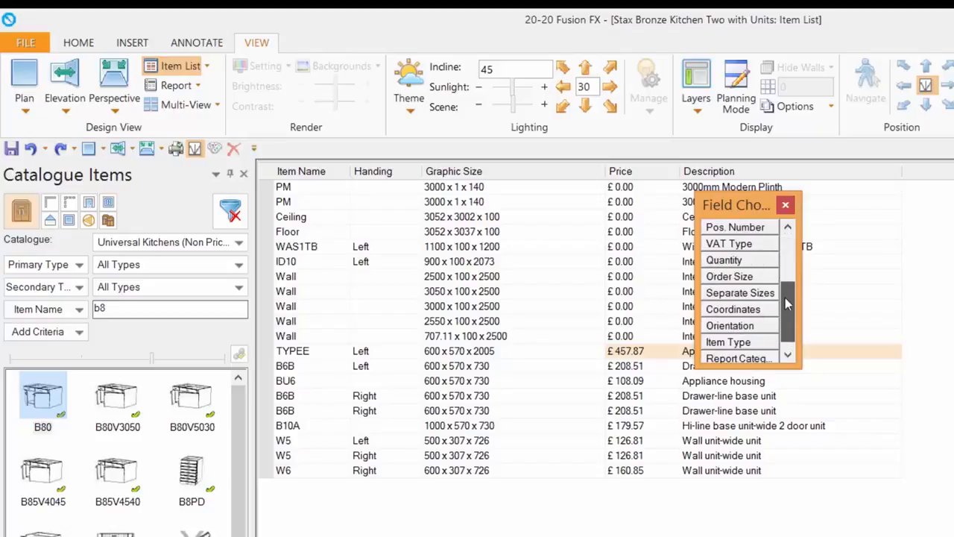
{"action": "left_click_drag", "start_coordinate": [736, 260], "coordinate": [422, 176]}
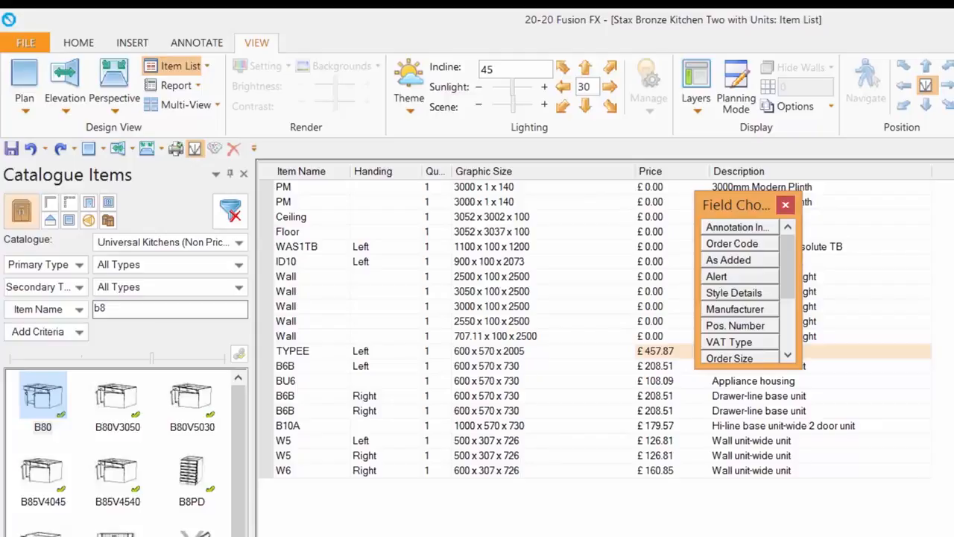
Step: Move the Item Name column in front of Price and remove the Graphic Size and Handing fields from the item list
{"action": "left_click_drag", "start_coordinate": [298, 171], "coordinate": [564, 182]}
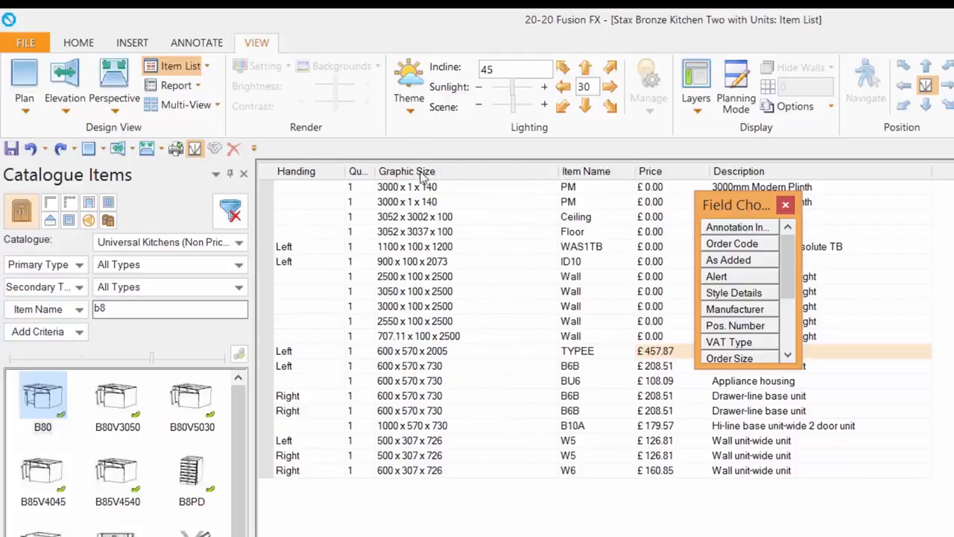
{"action": "left_click_drag", "start_coordinate": [422, 181], "coordinate": [744, 287]}
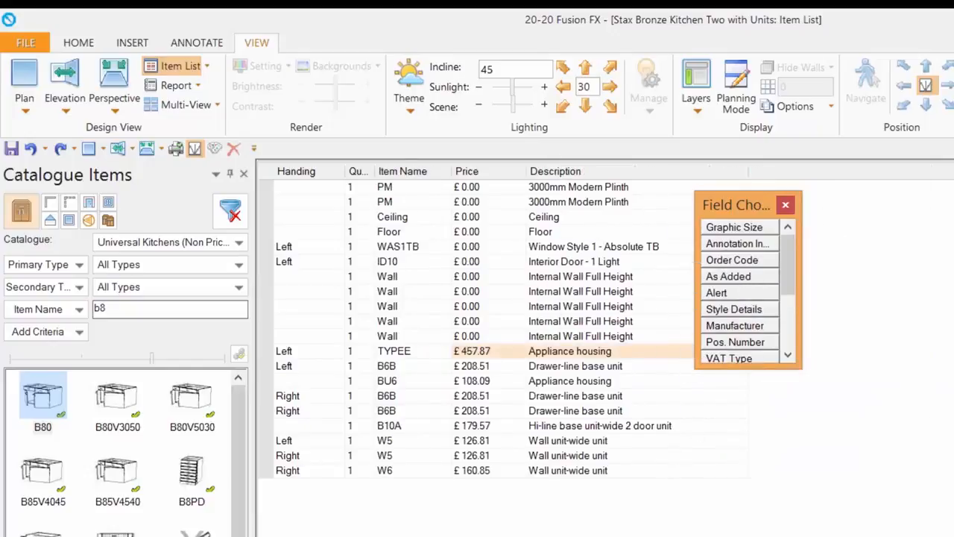
{"action": "left_click_drag", "start_coordinate": [317, 175], "coordinate": [745, 268]}
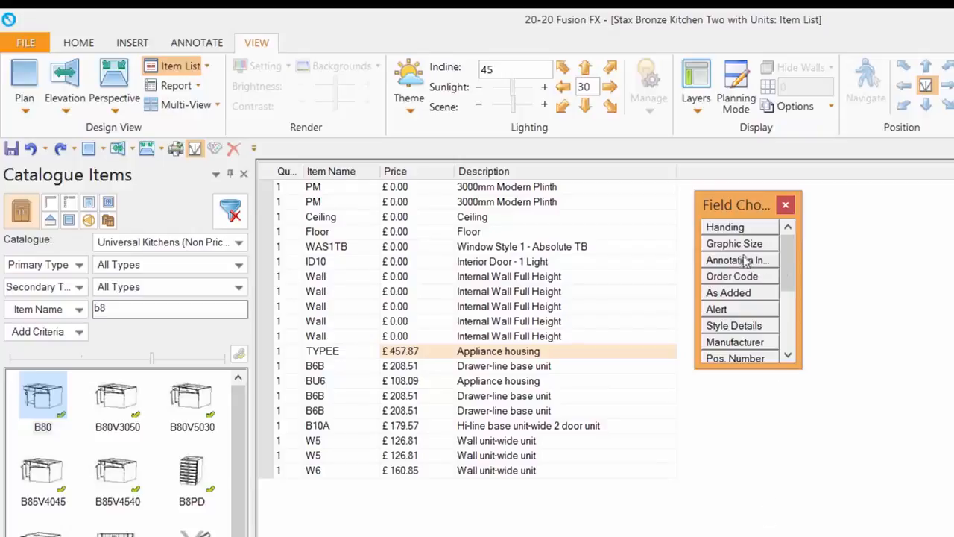
Step: Add the Annotation Index field in front of Item Name and widen it to show its full heading
{"action": "mouse_move", "coordinate": [745, 266]}
{"action": "left_mouse_down"}
{"action": "mouse_move", "coordinate": [385, 221]}
{"action": "mouse_move", "coordinate": [306, 179]}
{"action": "left_mouse_up"}
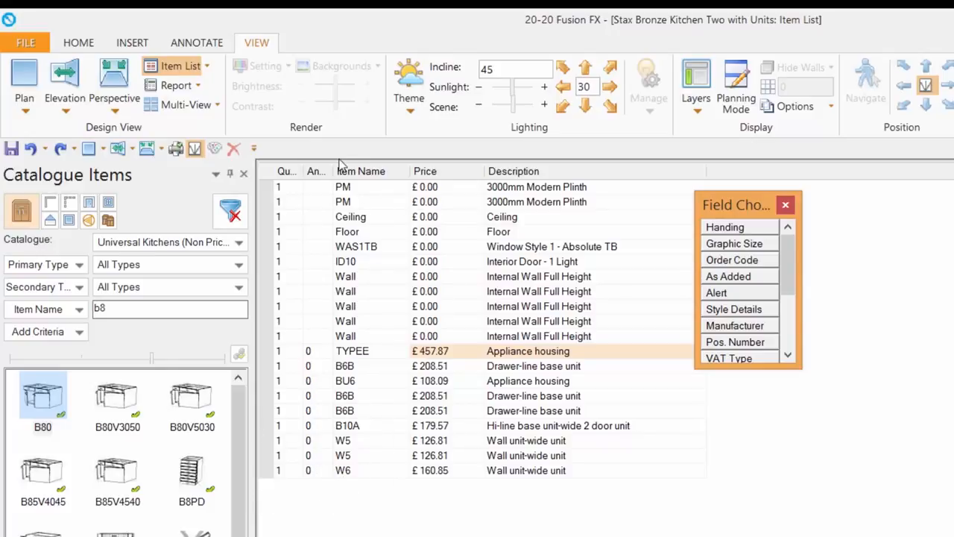
{"action": "left_click_drag", "start_coordinate": [332, 170], "coordinate": [434, 172]}
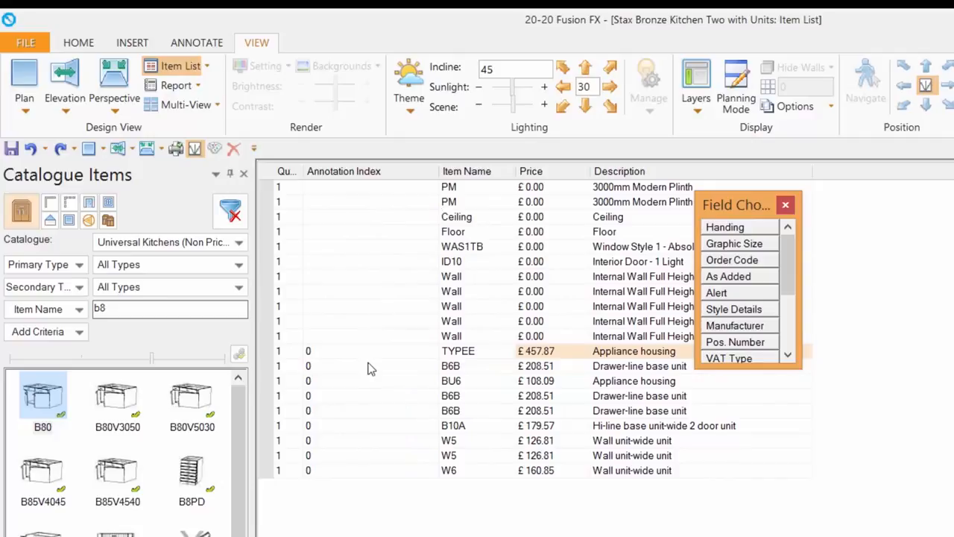
Step: Switch to the plan and annotate its items numerically by Type/Position
{"action": "key", "text": "ctrl+3"}
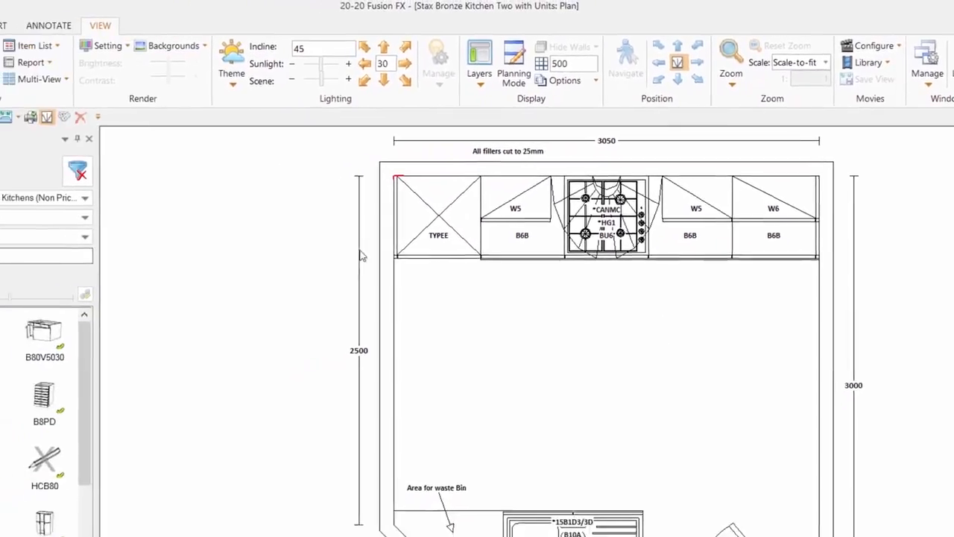
{"action": "left_click", "coordinate": [49, 26]}
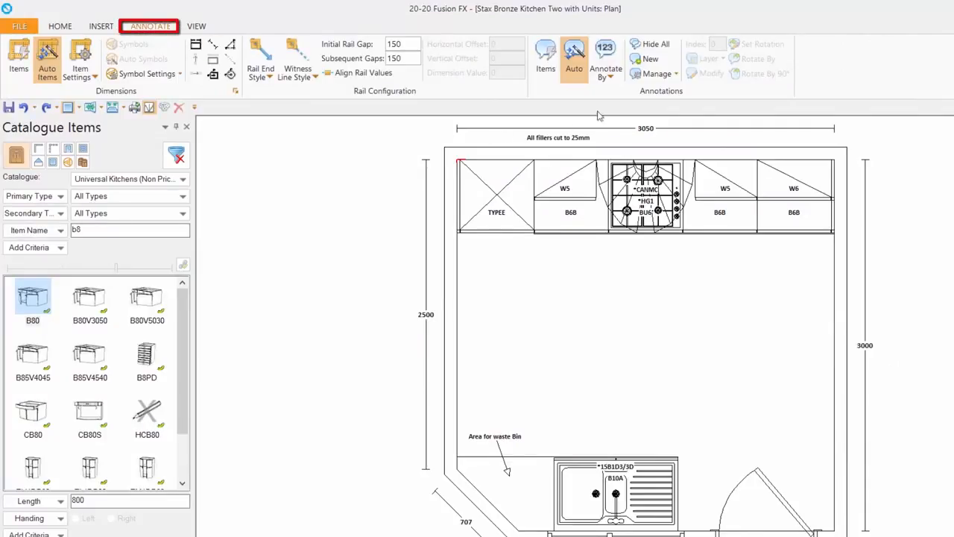
{"action": "left_click", "coordinate": [605, 73]}
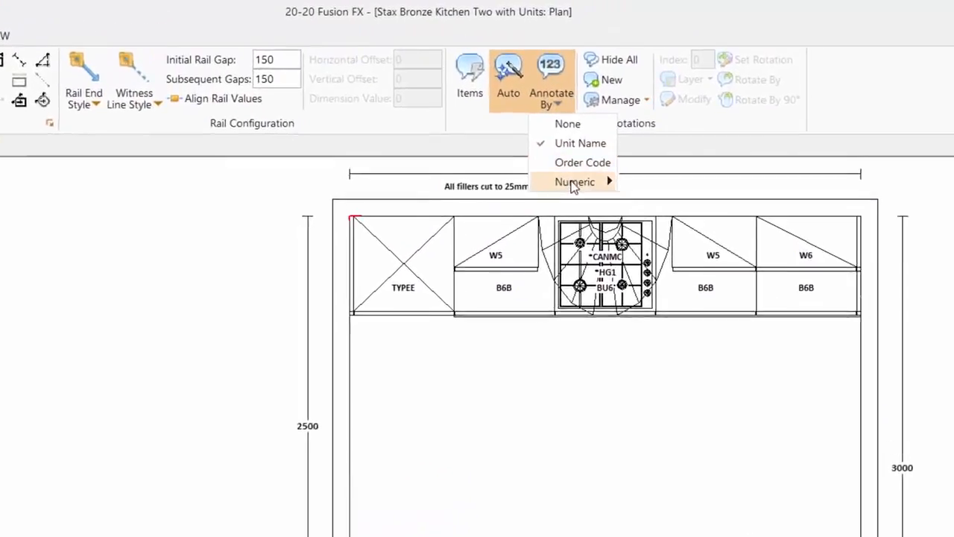
{"action": "mouse_move", "coordinate": [576, 184]}
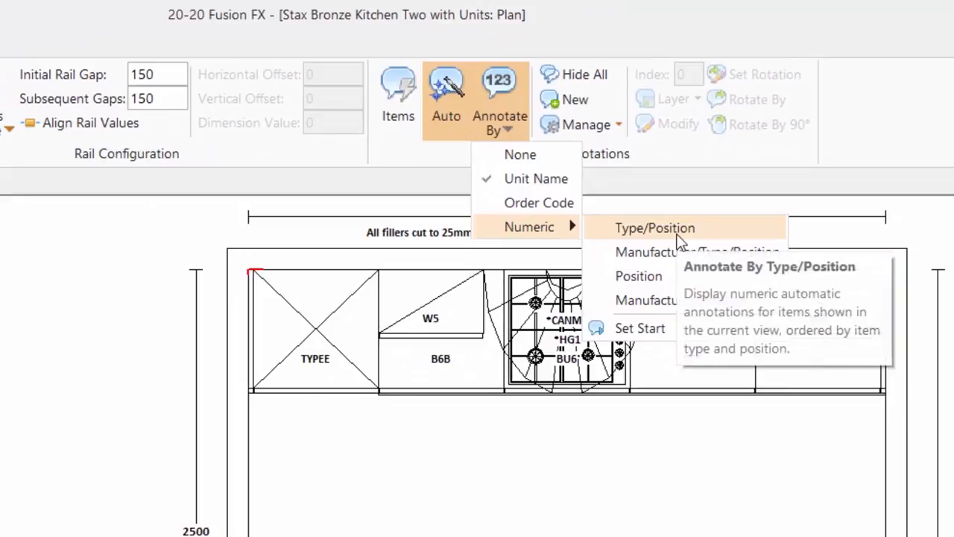
{"action": "left_click", "coordinate": [675, 233]}
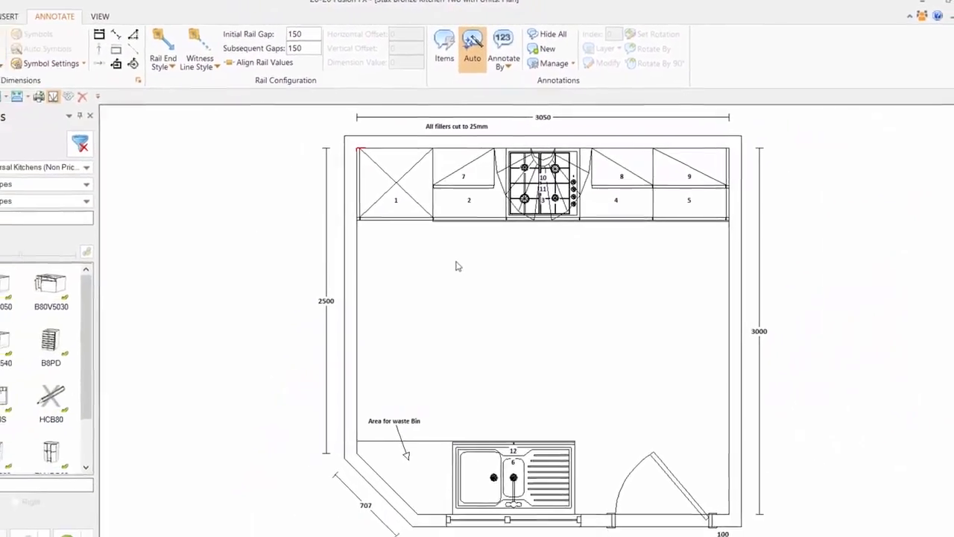
Step: Return to the item list, sort it by Annotation Index, and remove the Quantity field
{"action": "left_click", "coordinate": [98, 17]}
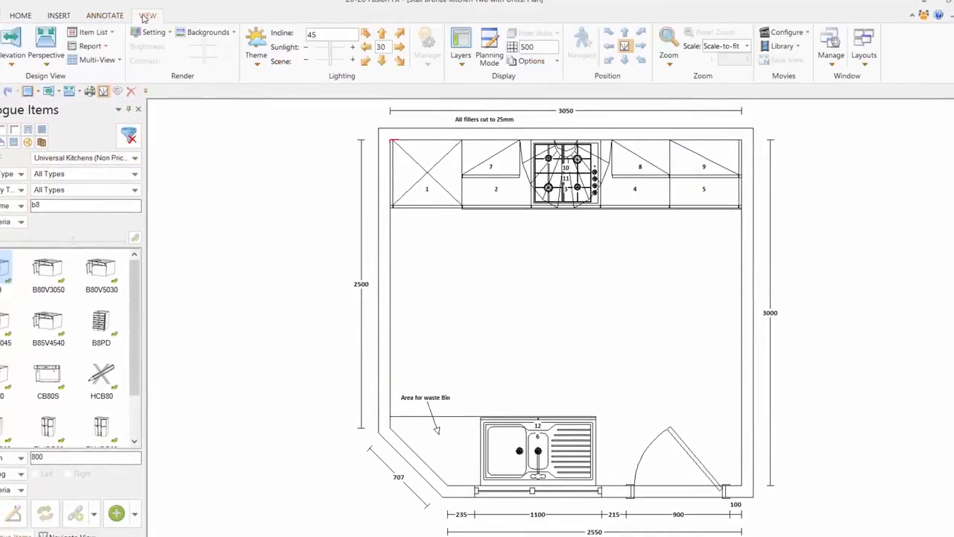
{"action": "left_click", "coordinate": [95, 32]}
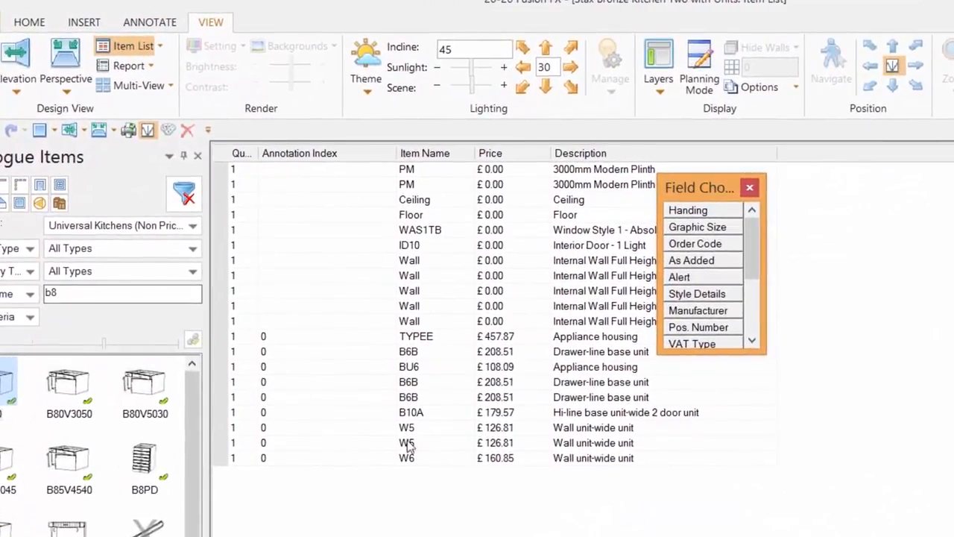
{"action": "left_click", "coordinate": [307, 155]}
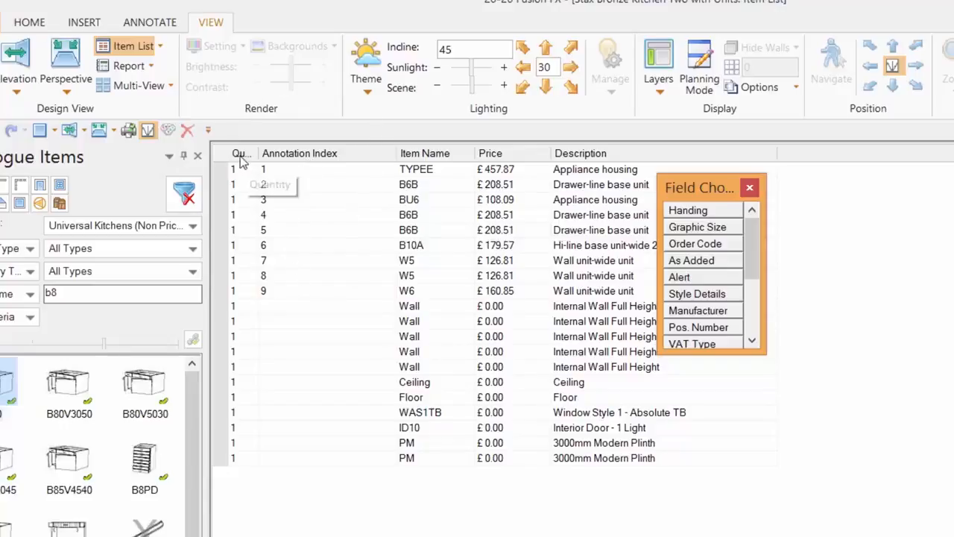
{"action": "left_click_drag", "start_coordinate": [241, 162], "coordinate": [714, 257]}
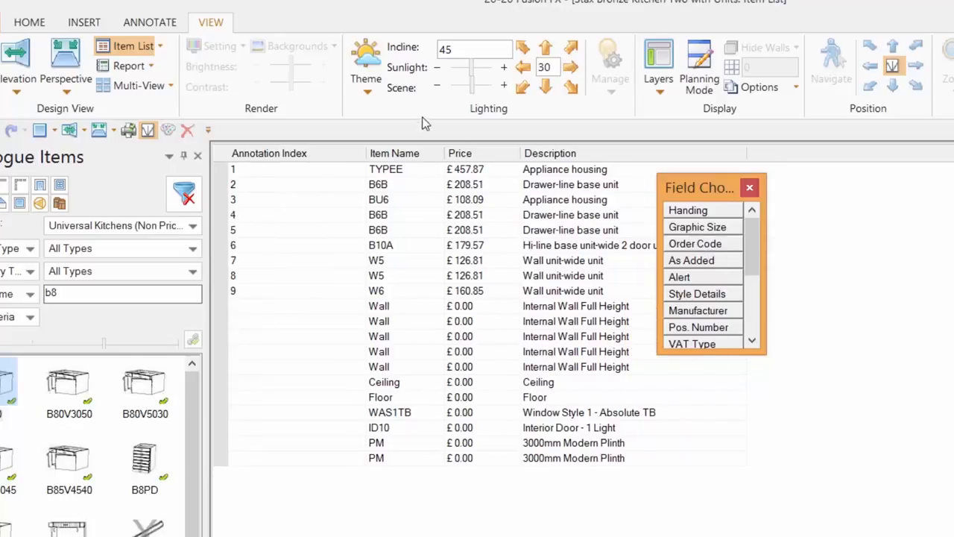
Step: Place the Price column directly after Annotation Index, refit the Item Name width, and keep the field chooser clear of the list
{"action": "mouse_move", "coordinate": [469, 153]}
{"action": "left_mouse_down"}
{"action": "mouse_move", "coordinate": [562, 153]}
{"action": "mouse_move", "coordinate": [473, 154]}
{"action": "left_mouse_up"}
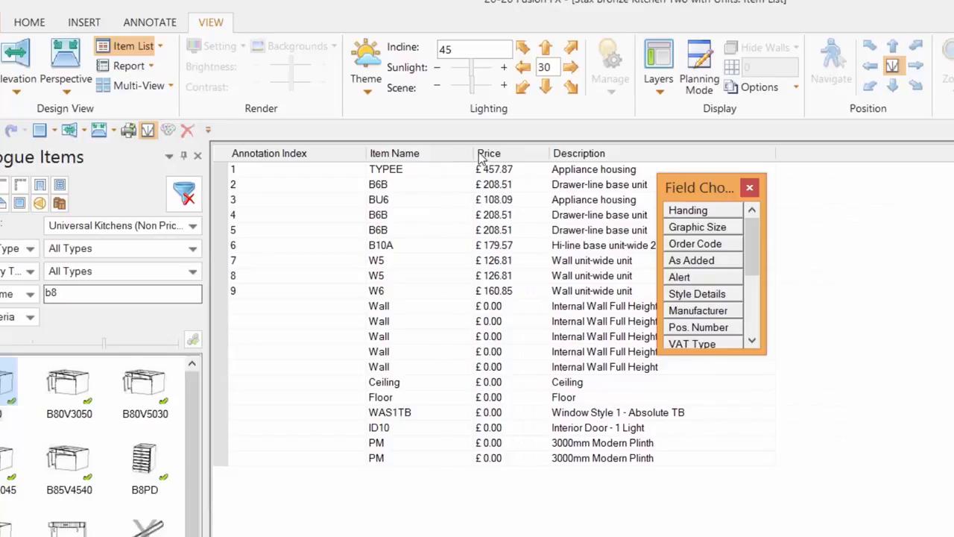
{"action": "mouse_move", "coordinate": [470, 154]}
{"action": "left_mouse_down"}
{"action": "mouse_move", "coordinate": [361, 176]}
{"action": "mouse_move", "coordinate": [539, 176]}
{"action": "mouse_move", "coordinate": [560, 209]}
{"action": "mouse_move", "coordinate": [327, 206]}
{"action": "mouse_move", "coordinate": [354, 162]}
{"action": "mouse_move", "coordinate": [368, 159]}
{"action": "mouse_move", "coordinate": [323, 162]}
{"action": "left_mouse_up"}
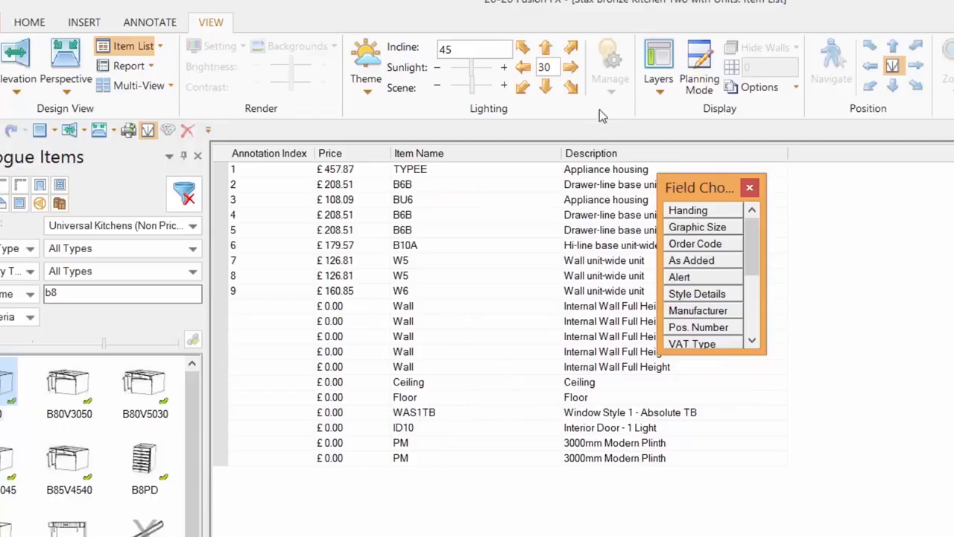
{"action": "left_click_drag", "start_coordinate": [561, 151], "coordinate": [488, 152]}
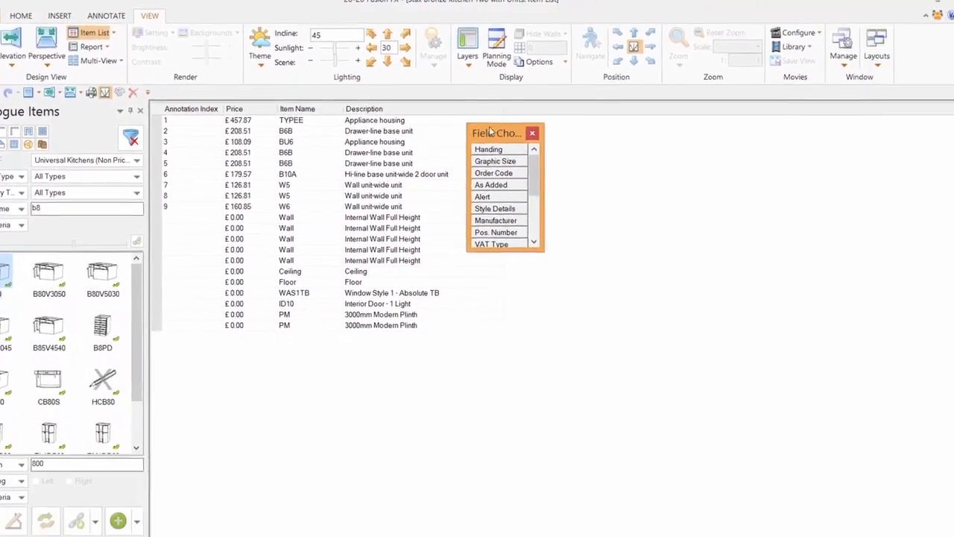
{"action": "left_click_drag", "start_coordinate": [546, 147], "coordinate": [846, 152]}
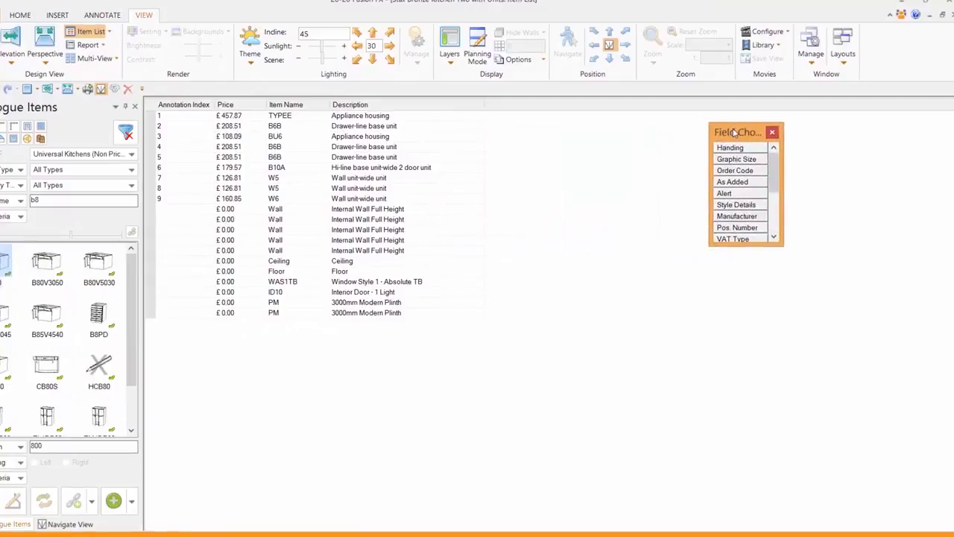
Step: Show the Alert field between Item Name and Description to check for flagged items, and return it to the field chooser
{"action": "left_click", "coordinate": [732, 195]}
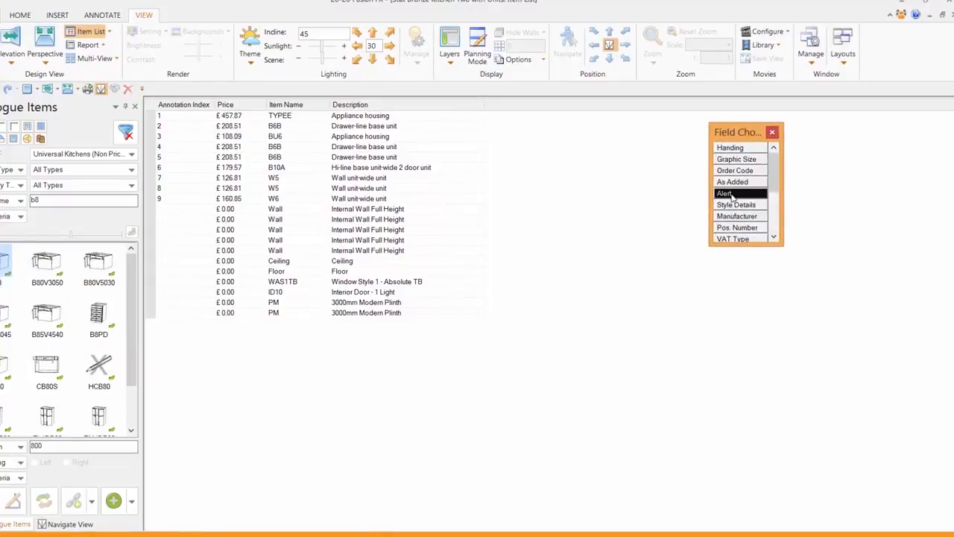
{"action": "left_click_drag", "start_coordinate": [724, 195], "coordinate": [341, 116]}
{"action": "mouse_move", "coordinate": [336, 313]}
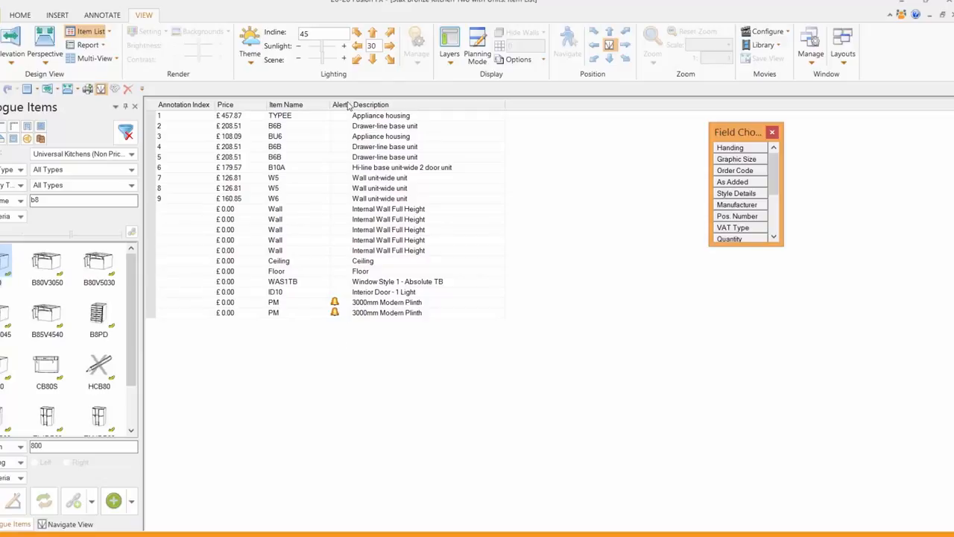
{"action": "left_click_drag", "start_coordinate": [363, 114], "coordinate": [796, 197]}
{"action": "left_click_drag", "start_coordinate": [858, 211], "coordinate": [856, 212]}
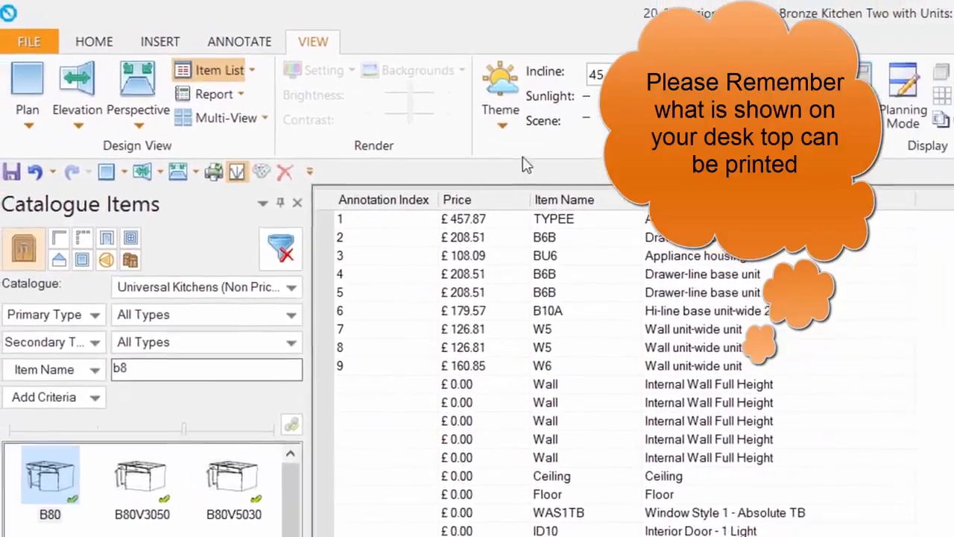
Step: List the items by manufacturer and type instead of by annotation index
{"action": "left_click", "coordinate": [254, 71]}
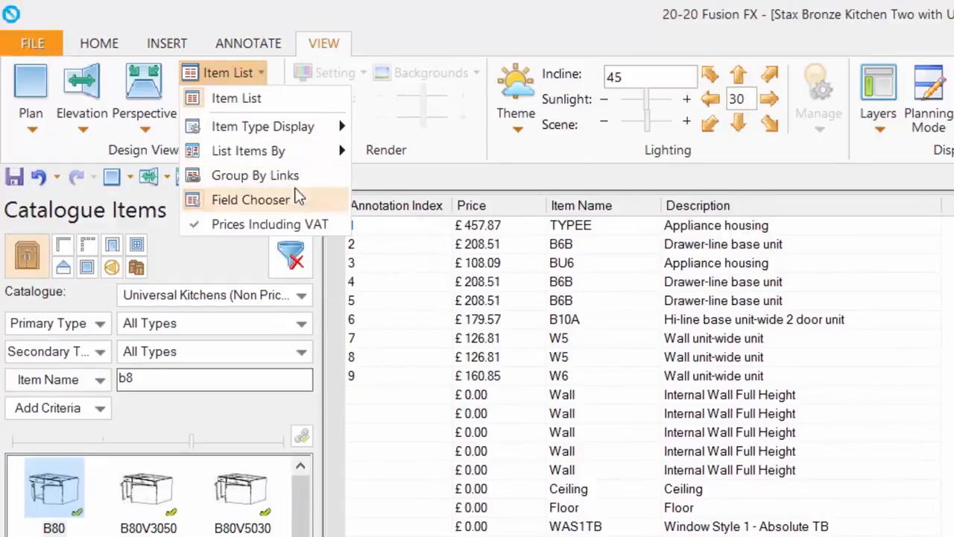
{"action": "mouse_move", "coordinate": [301, 157]}
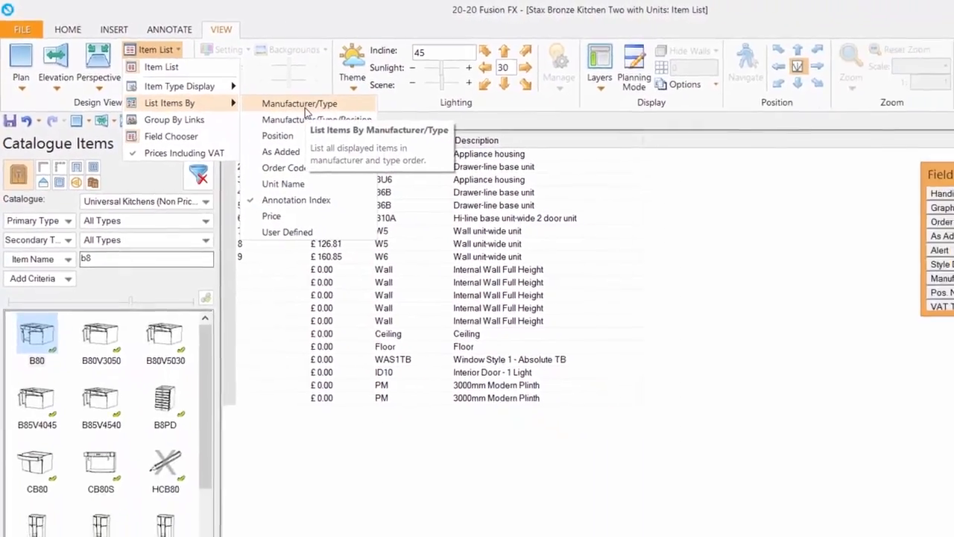
{"action": "left_click", "coordinate": [372, 129]}
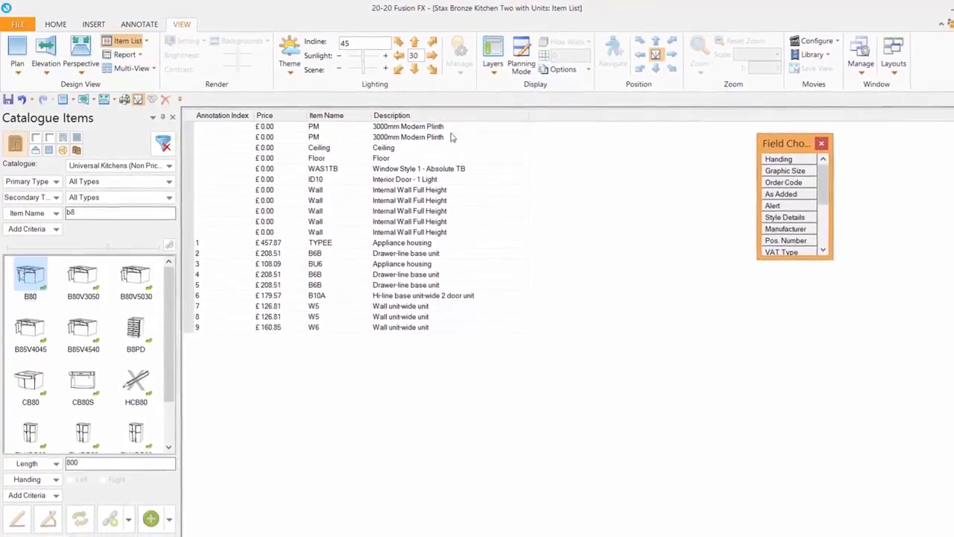
Step: Add the B80 drawerline base unit from the catalogue with the current style details, and check for it on the plan and in the item list
{"action": "left_click", "coordinate": [30, 274]}
{"action": "left_click", "coordinate": [147, 506]}
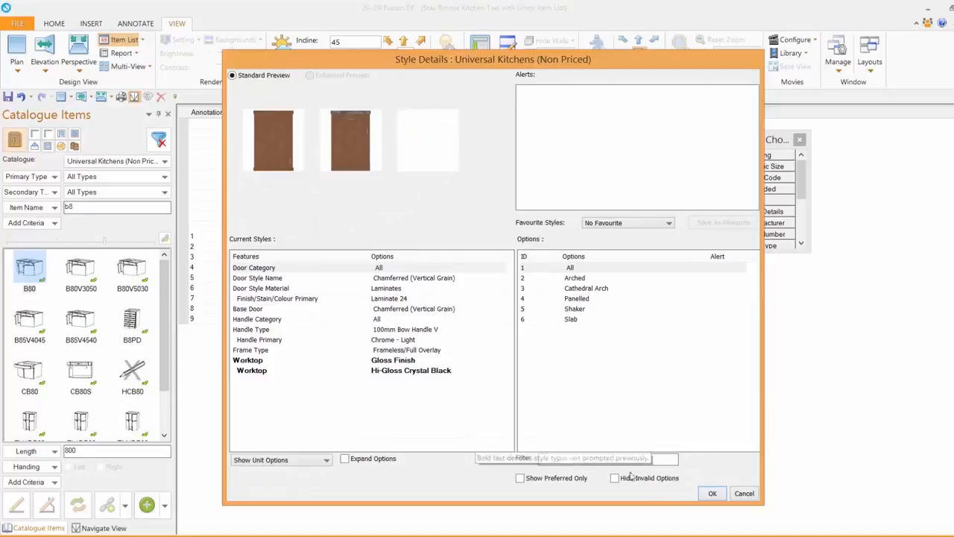
{"action": "left_click", "coordinate": [712, 493]}
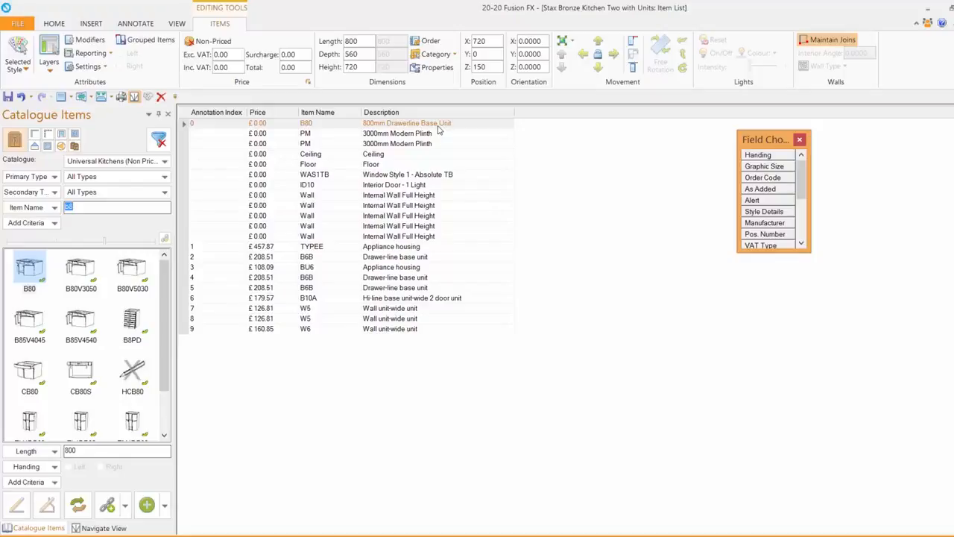
{"action": "key", "text": "ctrl+3"}
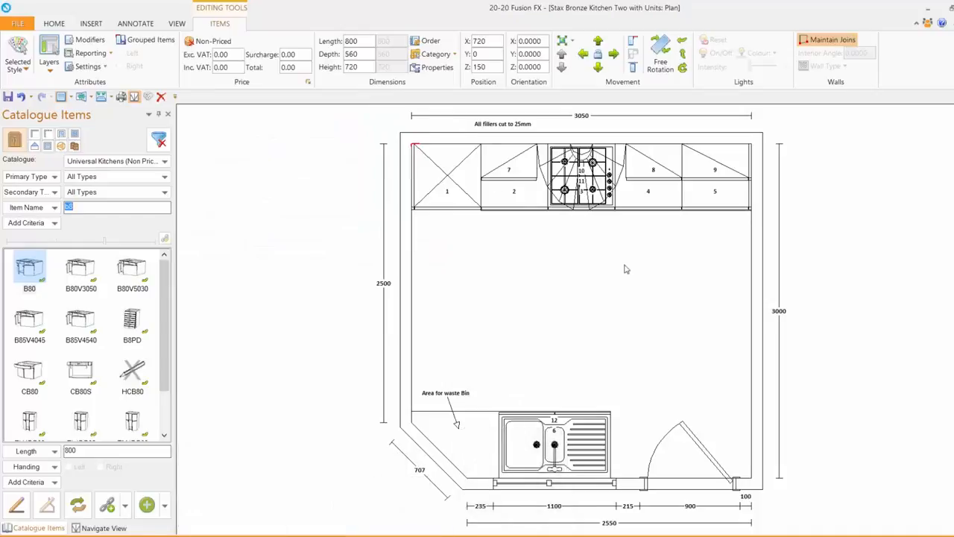
{"action": "key", "text": "ctrl+2"}
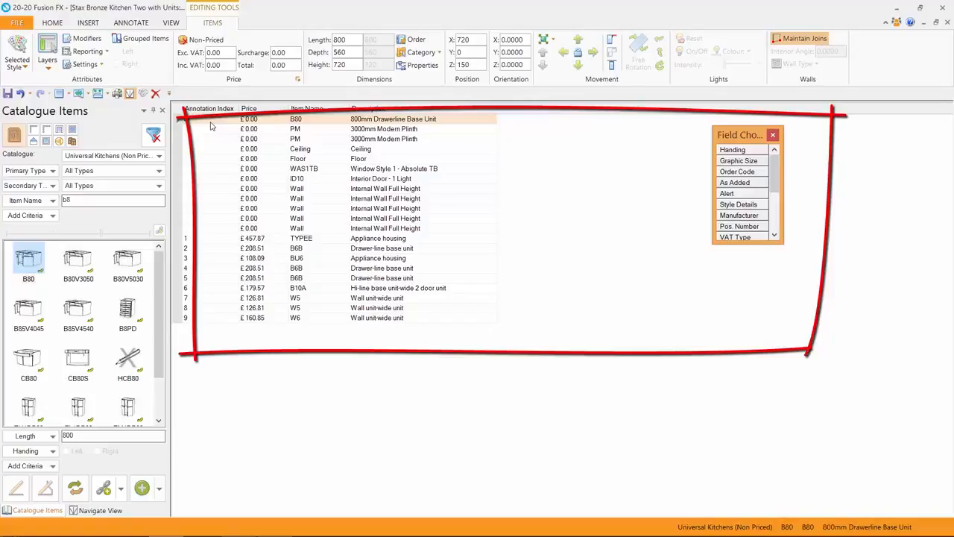
Step: Open the design's quote totals report and read down through the style details to the units
{"action": "left_click", "coordinate": [171, 24]}
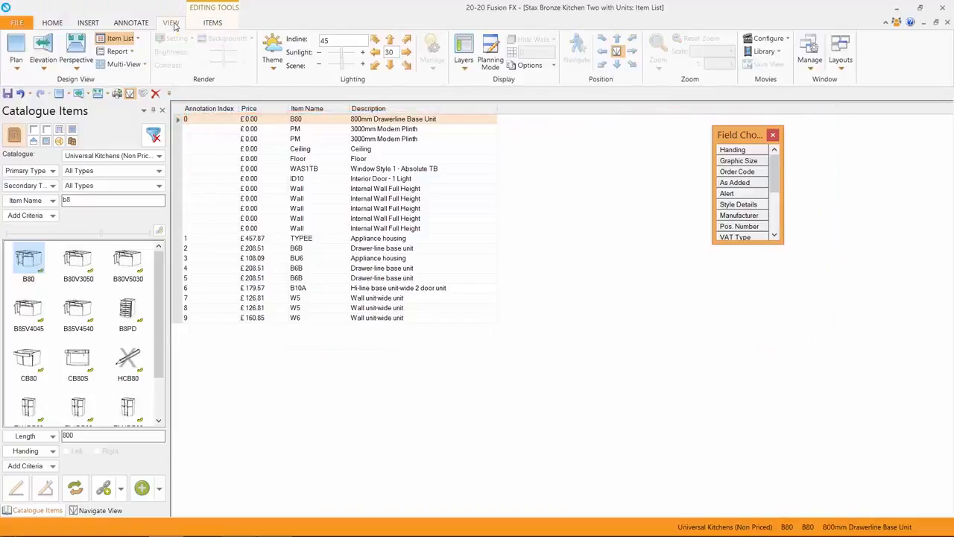
{"action": "left_click", "coordinate": [118, 52]}
{"action": "scroll", "coordinate": [499, 251], "scroll_direction": "down", "scroll_amount": 3}
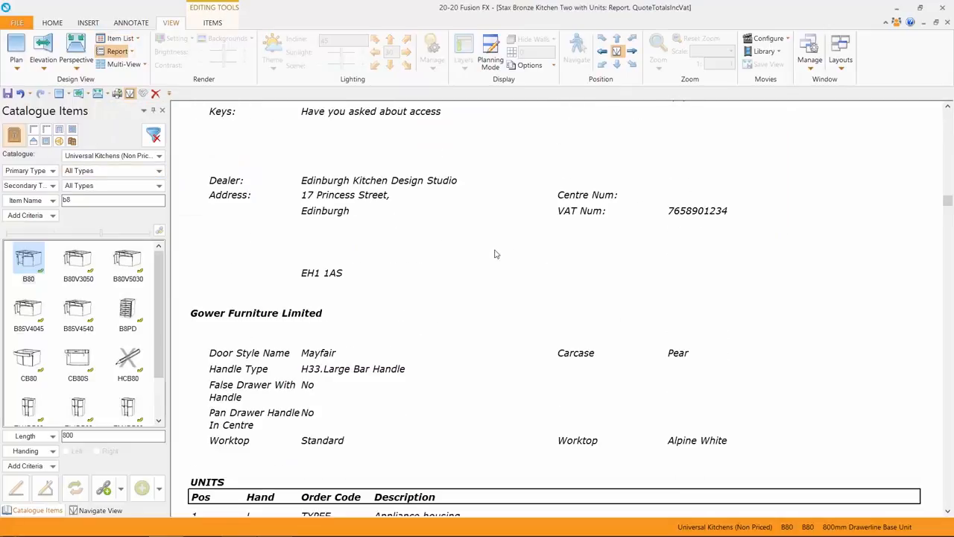